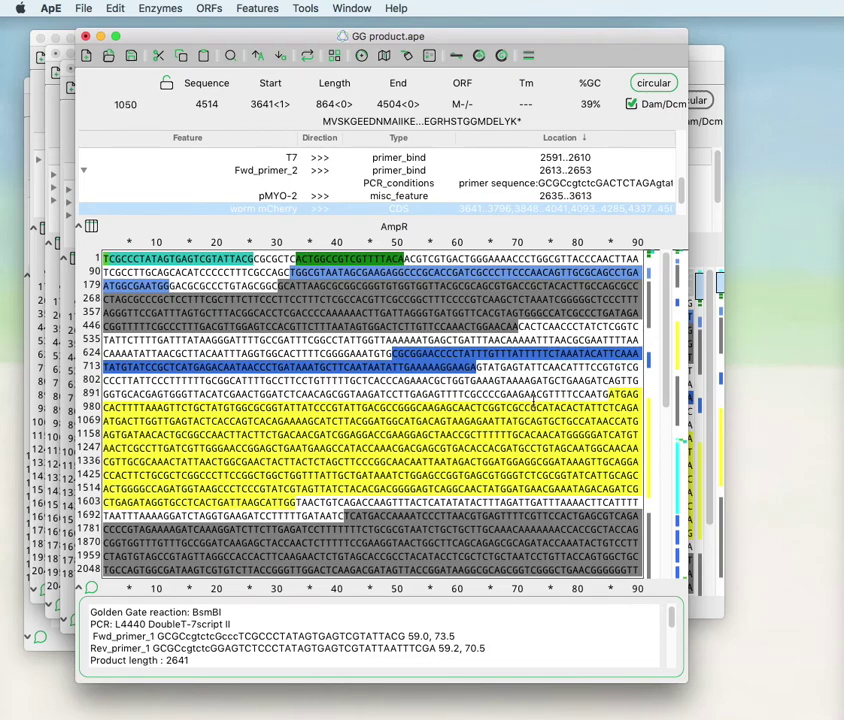
Select the yellow AmpR coding region, bases 975 to 1634, translate the selection in one-letter code with the DNA below, and close the translation.
{"action": "left_click", "coordinate": [209, 9]}
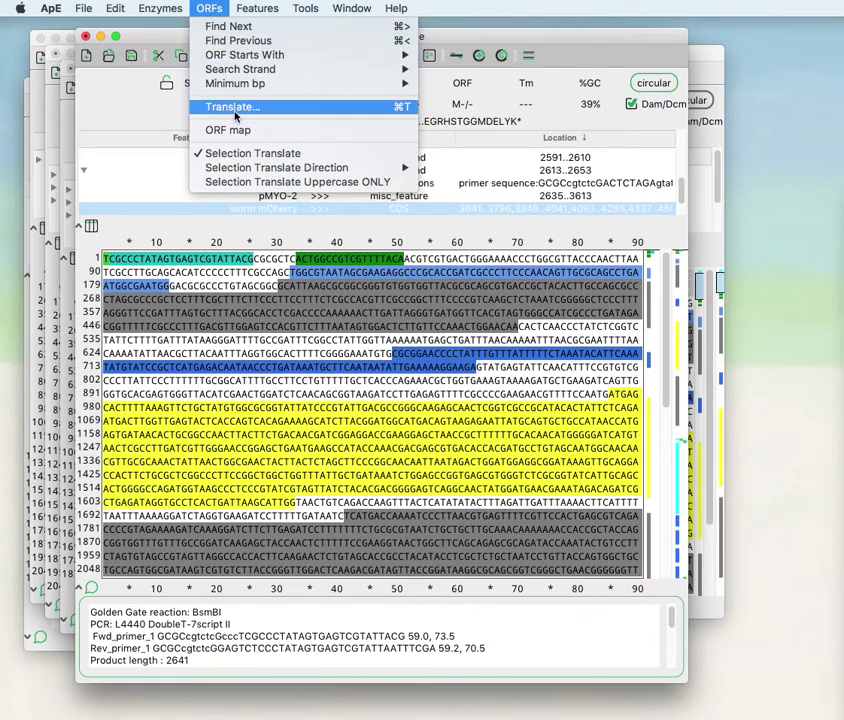
{"action": "left_click", "coordinate": [209, 9]}
{"action": "left_click_drag", "start_coordinate": [607, 393], "coordinate": [296, 503]}
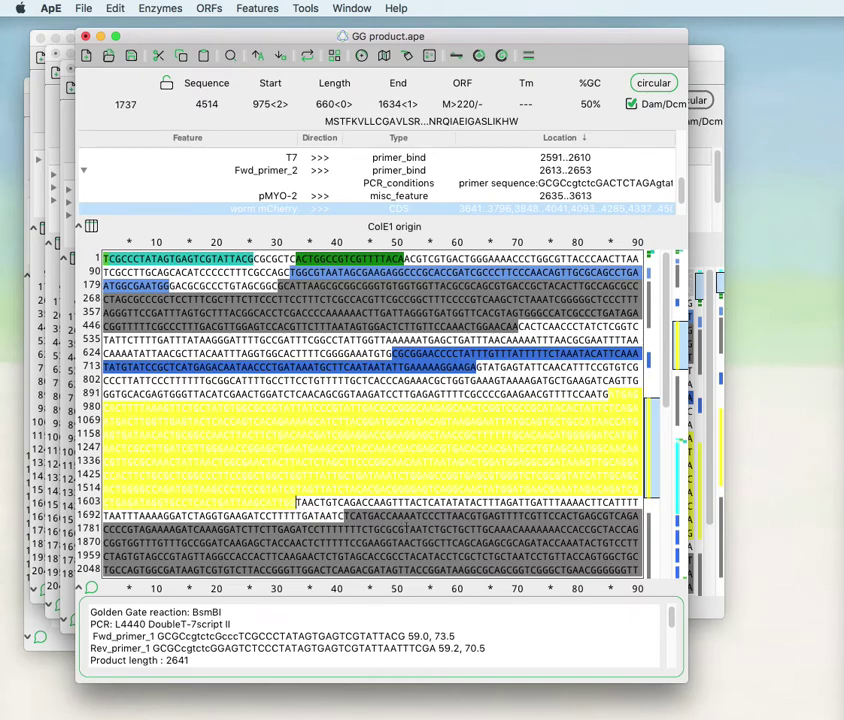
{"action": "left_click", "coordinate": [209, 9]}
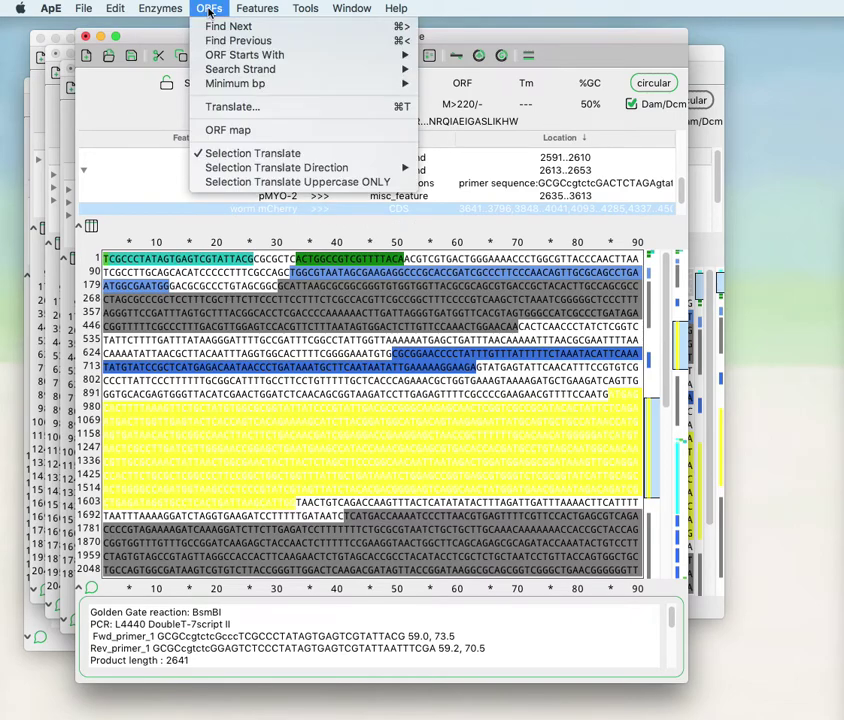
{"action": "left_click", "coordinate": [232, 106]}
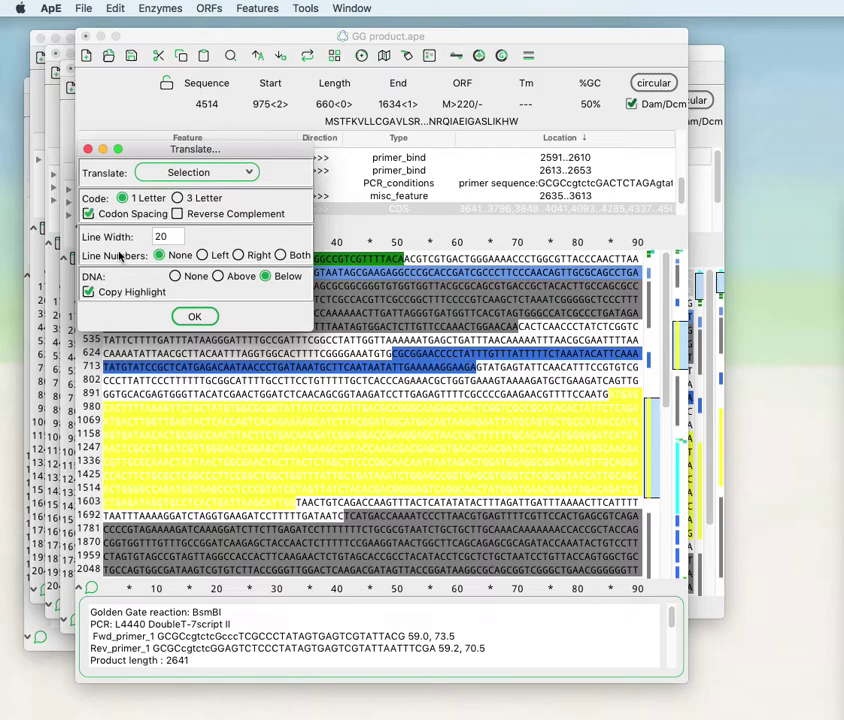
{"action": "left_click", "coordinate": [193, 315]}
{"action": "left_click_drag", "start_coordinate": [146, 178], "coordinate": [174, 76]}
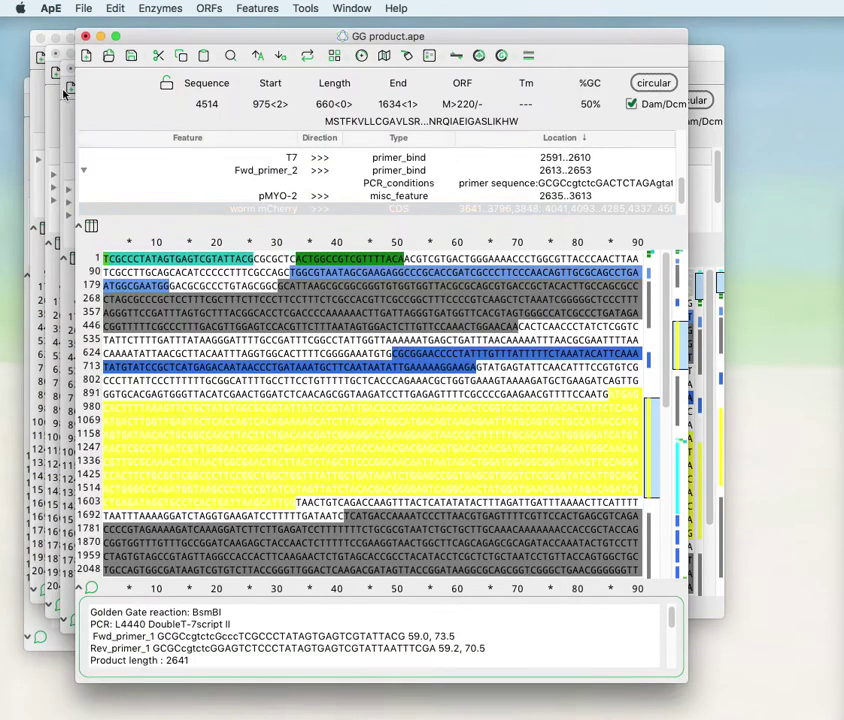
{"action": "left_click", "coordinate": [55, 76]}
Translate the AmpR feature by name in one-letter code with codon spacing and the DNA below, and close the translation.
{"action": "left_click", "coordinate": [208, 8]}
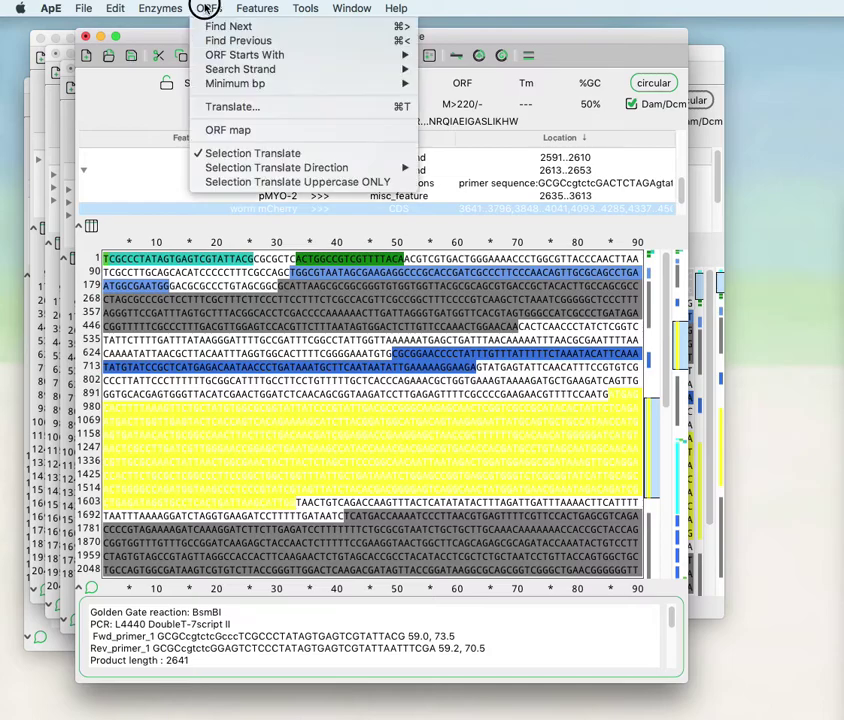
{"action": "left_click", "coordinate": [226, 106]}
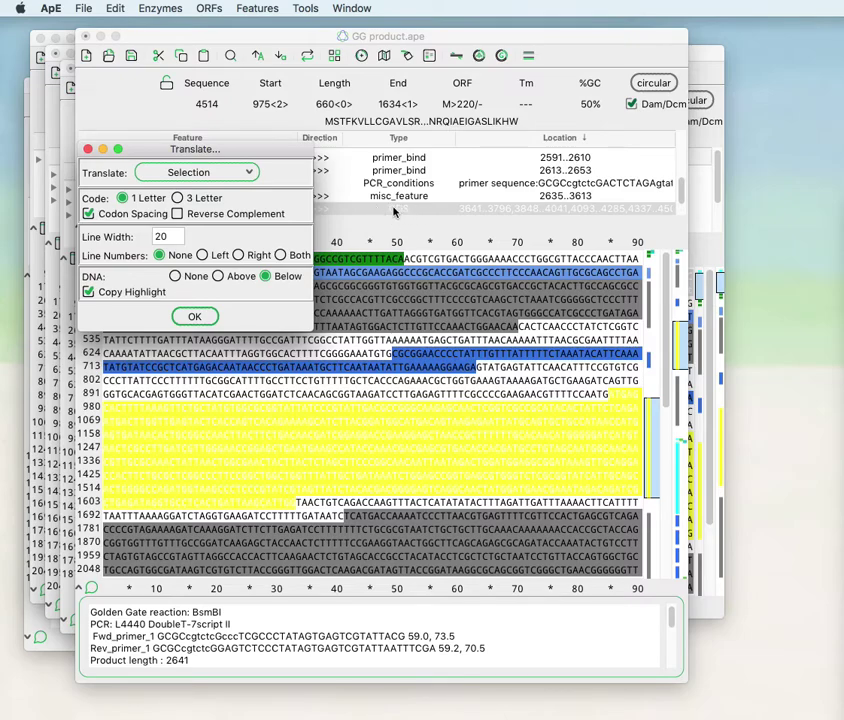
{"action": "left_click", "coordinate": [211, 172]}
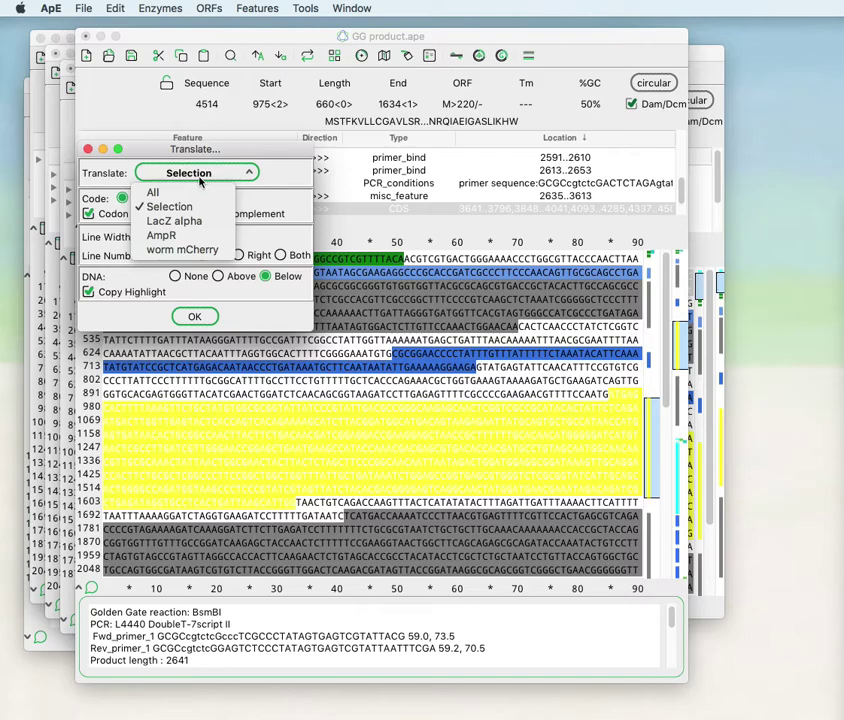
{"action": "left_click", "coordinate": [177, 235]}
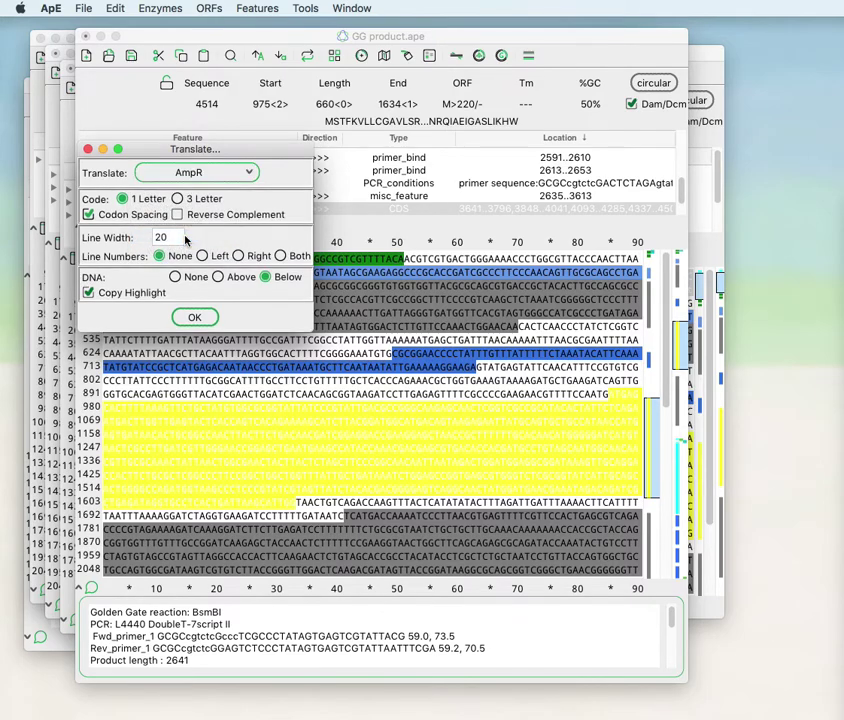
{"action": "left_click", "coordinate": [196, 316]}
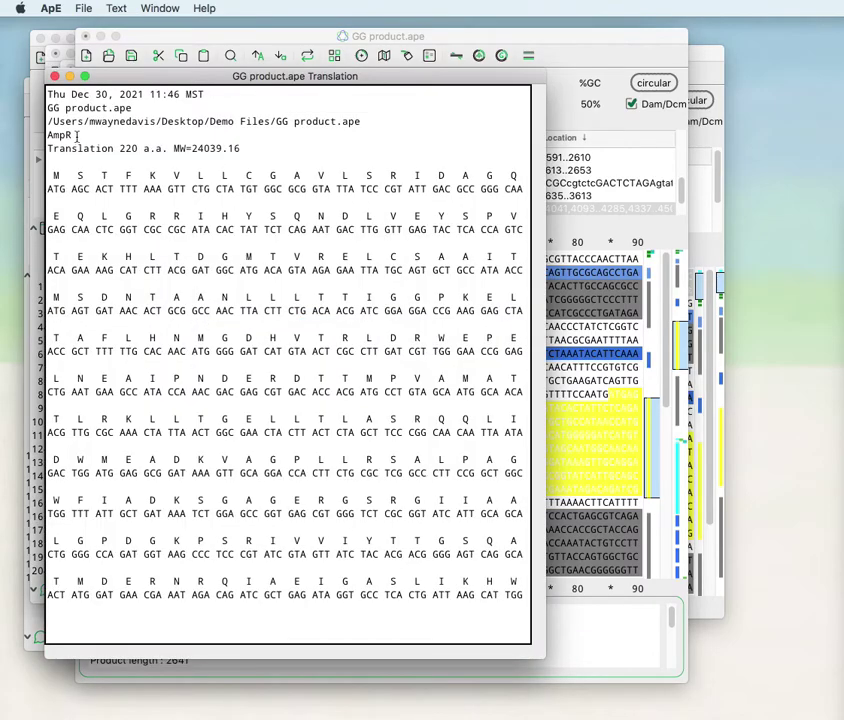
{"action": "left_click", "coordinate": [55, 77]}
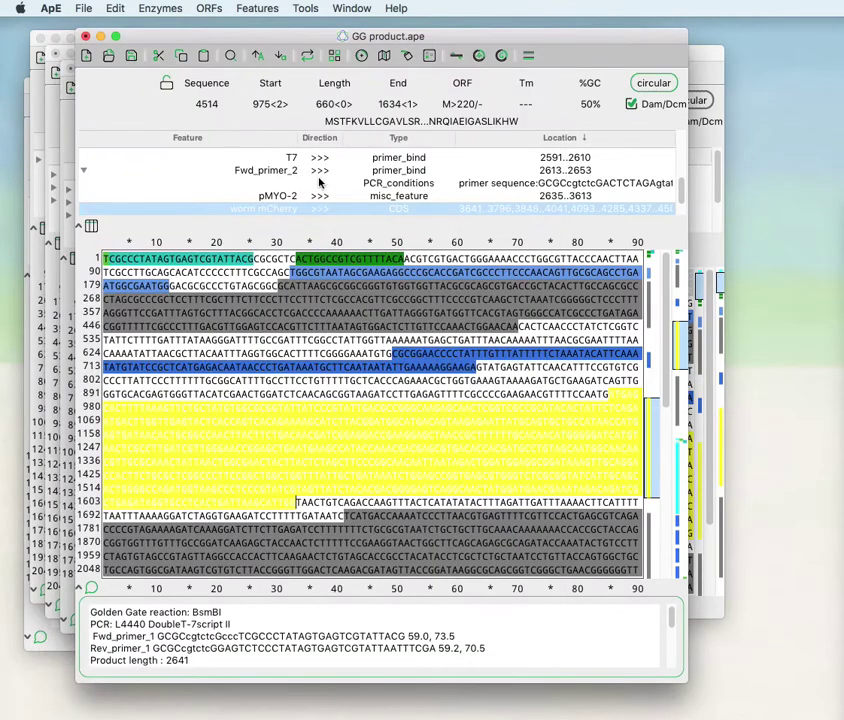
Translate the worm mCherry feature, which is interrupted by lowercase introns, with the DNA below, and close the translation.
{"action": "scroll", "coordinate": [394, 389], "scroll_direction": "down", "scroll_amount": 5}
{"action": "scroll", "coordinate": [394, 389], "scroll_direction": "down", "scroll_amount": 8}
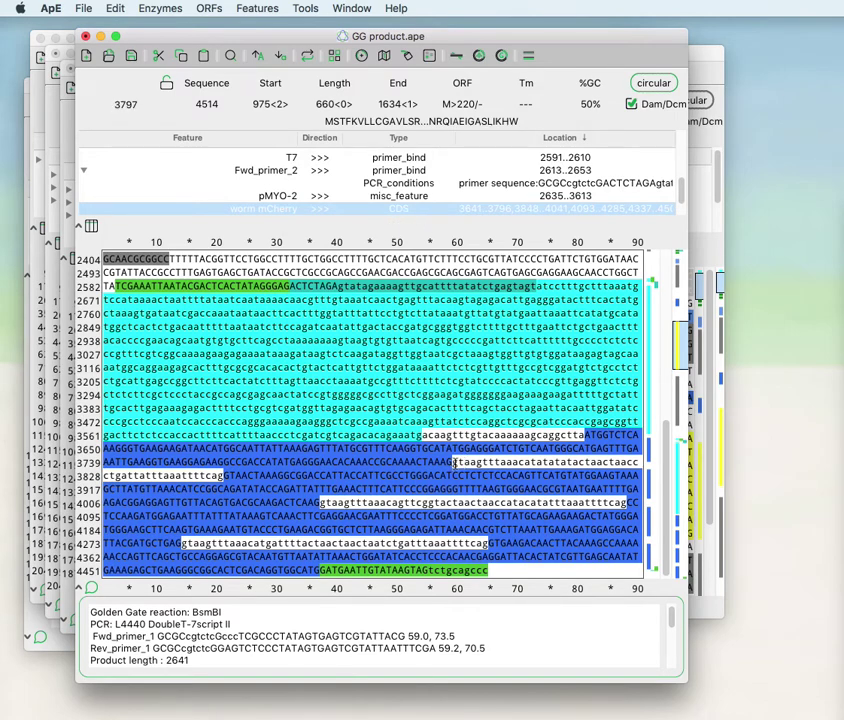
{"action": "left_click_drag", "start_coordinate": [453, 463], "coordinate": [221, 474]}
{"action": "left_click", "coordinate": [221, 474]}
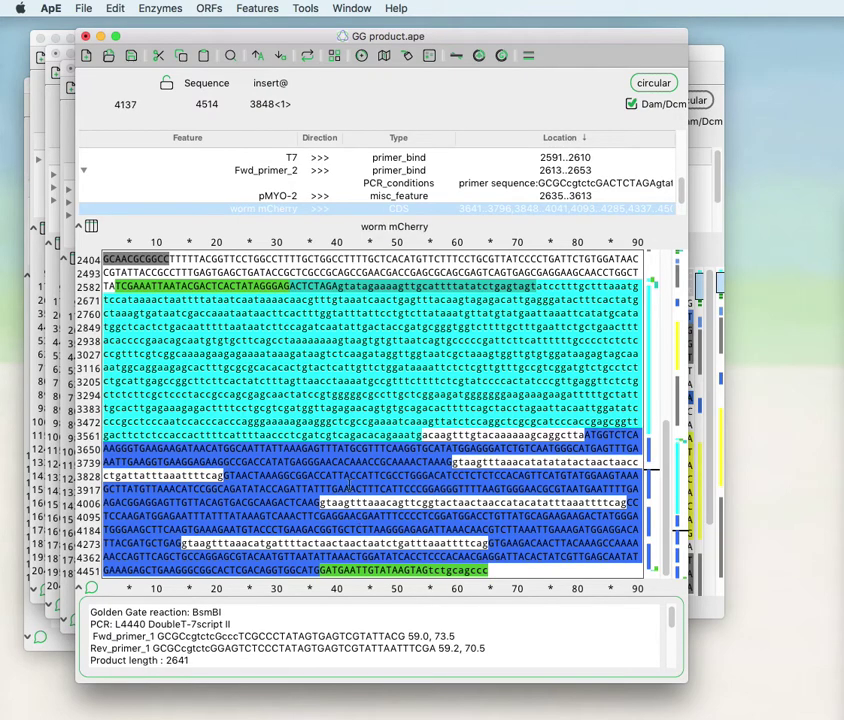
{"action": "left_click", "coordinate": [209, 8]}
{"action": "left_click", "coordinate": [230, 106]}
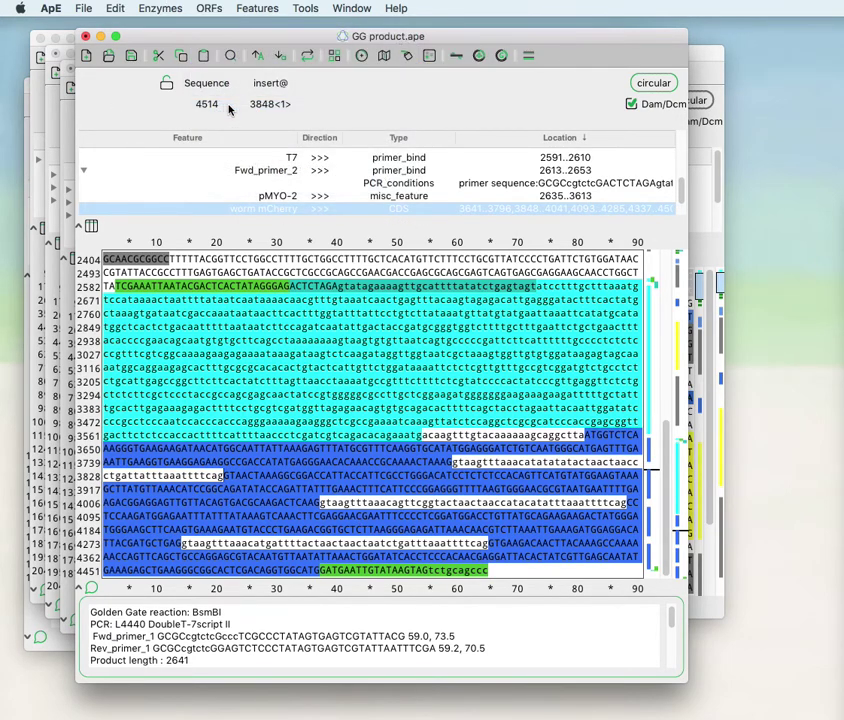
{"action": "left_click", "coordinate": [185, 174]}
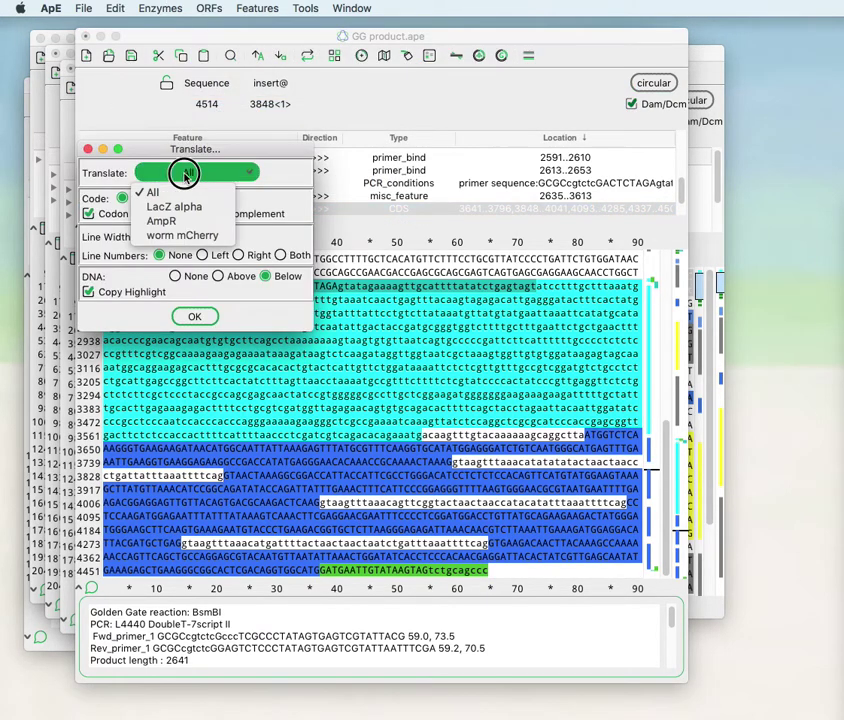
{"action": "left_click", "coordinate": [183, 235]}
{"action": "left_click", "coordinate": [195, 317]}
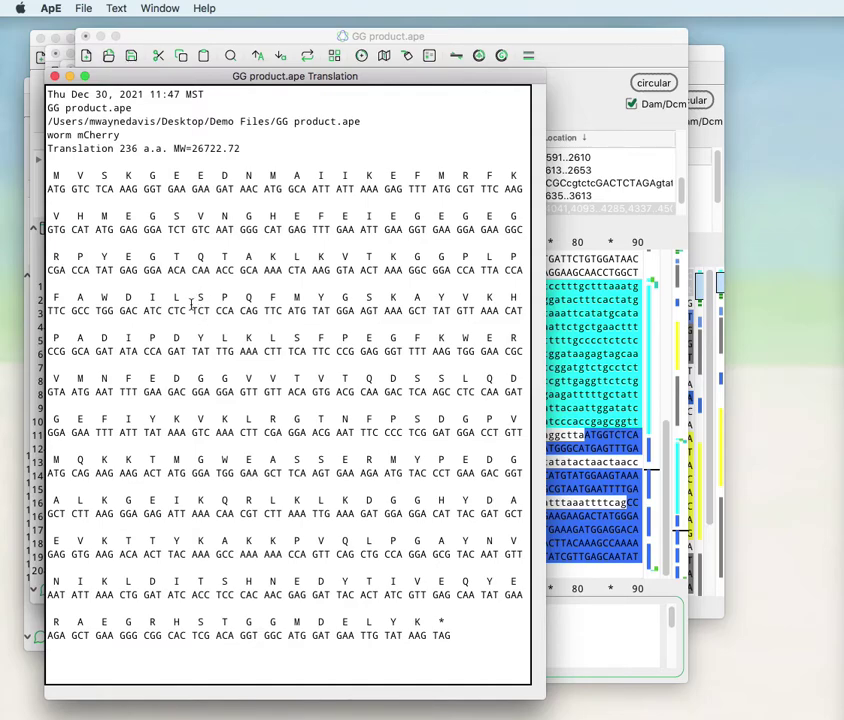
{"action": "left_click", "coordinate": [55, 77]}
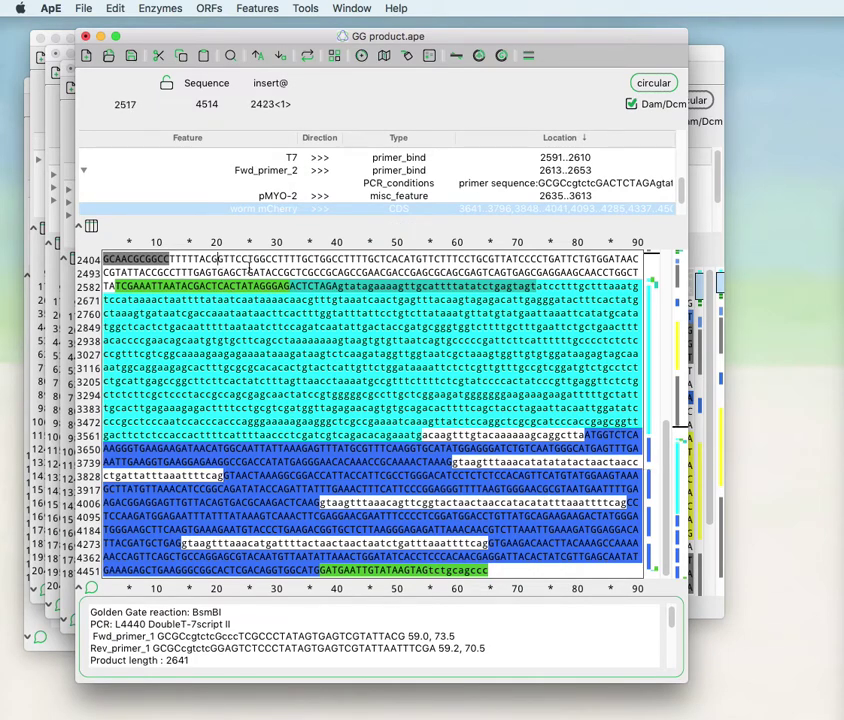
Review the ORF search options for start type, search strand and minimum length in base pairs.
{"action": "left_click", "coordinate": [198, 7]}
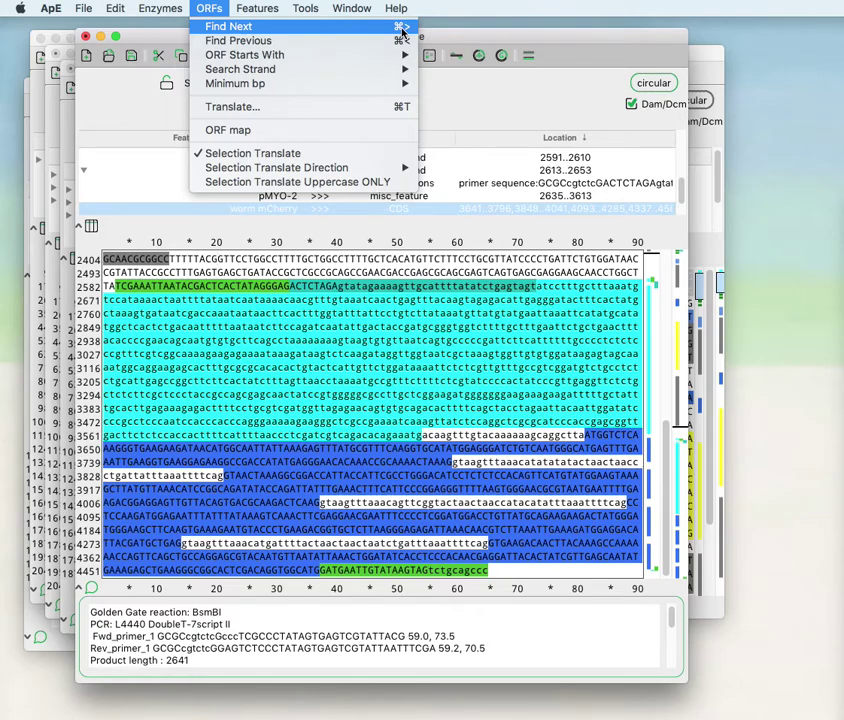
{"action": "mouse_move", "coordinate": [379, 57]}
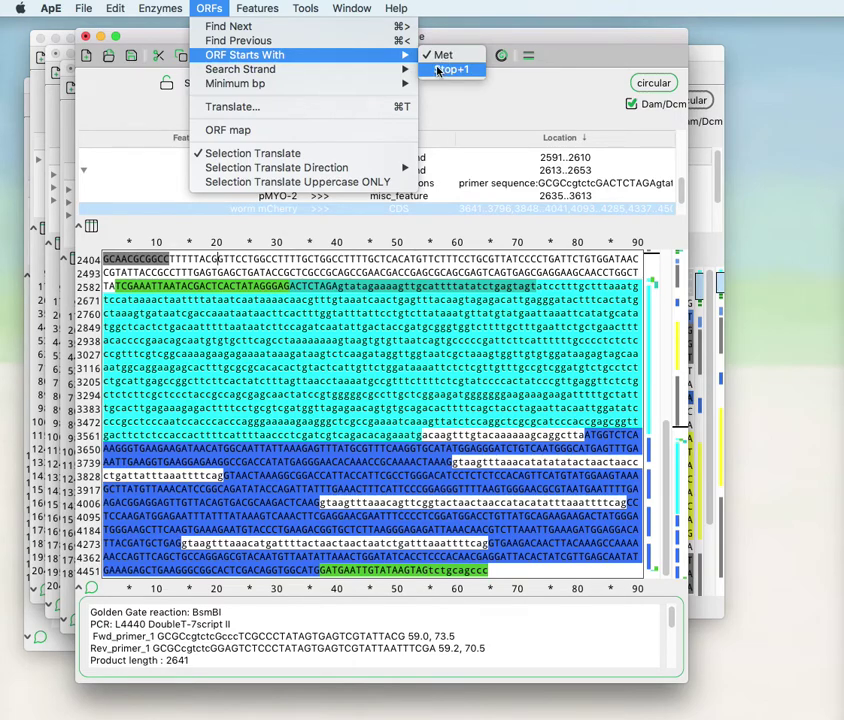
{"action": "mouse_move", "coordinate": [409, 70]}
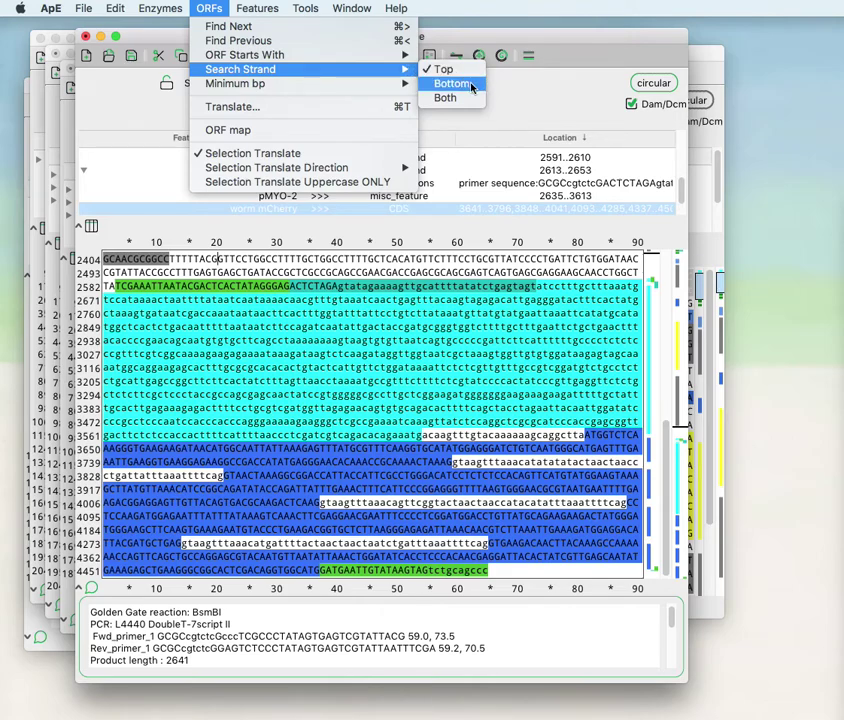
{"action": "mouse_move", "coordinate": [386, 85]}
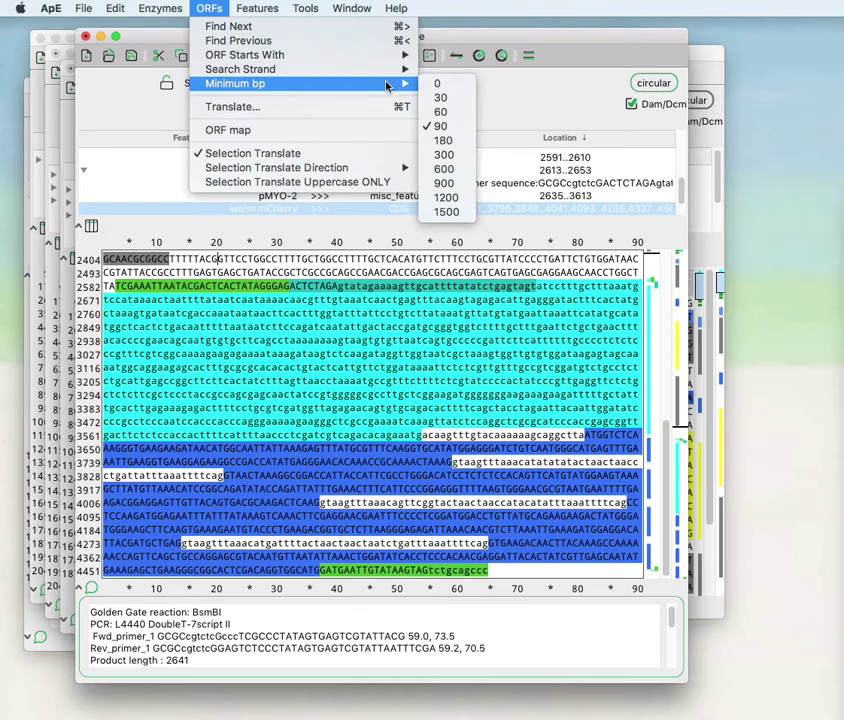
{"action": "left_click", "coordinate": [203, 8]}
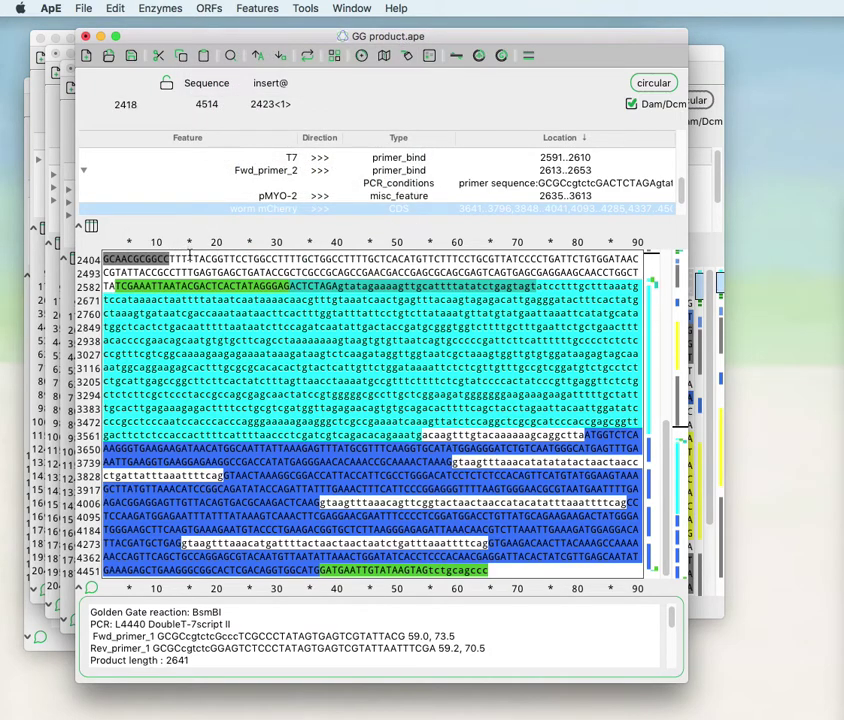
Find successive ORFs forward from position 2423 through the pMYO-2 and worm mCherry regions, up to the one ending at base 4318.
{"action": "key", "text": "super+r"}
{"action": "key", "text": "super+r"}
{"action": "key", "text": "super+r"}
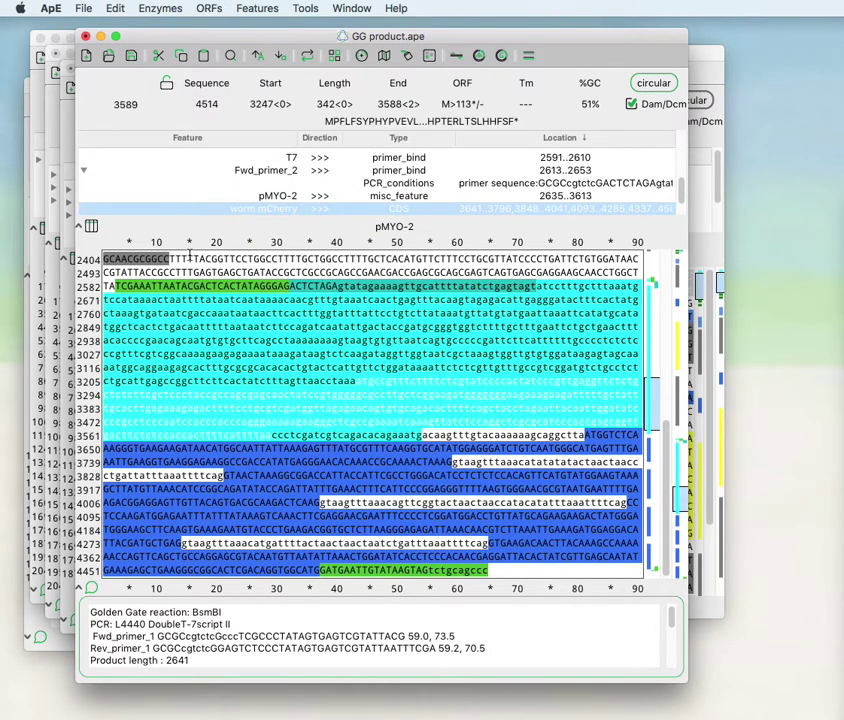
{"action": "key", "text": "super+r"}
{"action": "key", "text": "super+r"}
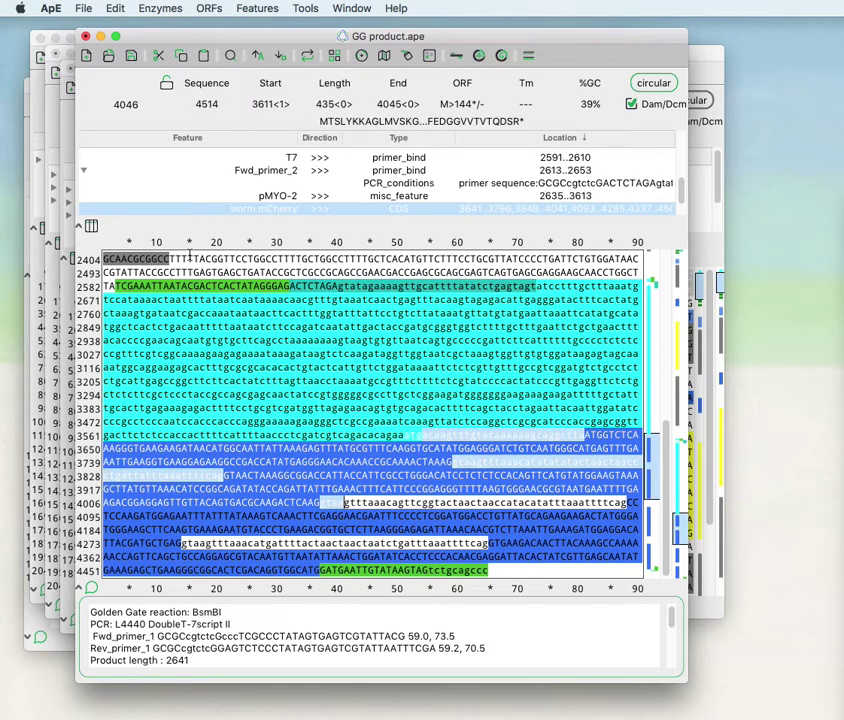
{"action": "key", "text": "super+r"}
{"action": "key", "text": "super+r"}
{"action": "key", "text": "super+r"}
{"action": "key", "text": "super+r"}
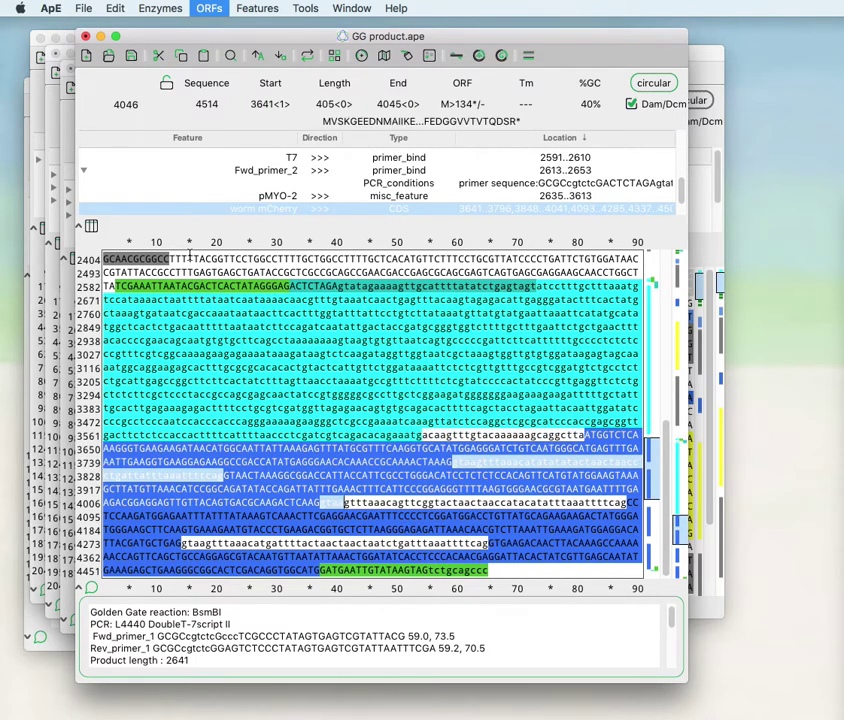
{"action": "key", "text": "super+r"}
{"action": "key", "text": "super+r"}
{"action": "key", "text": "super+r"}
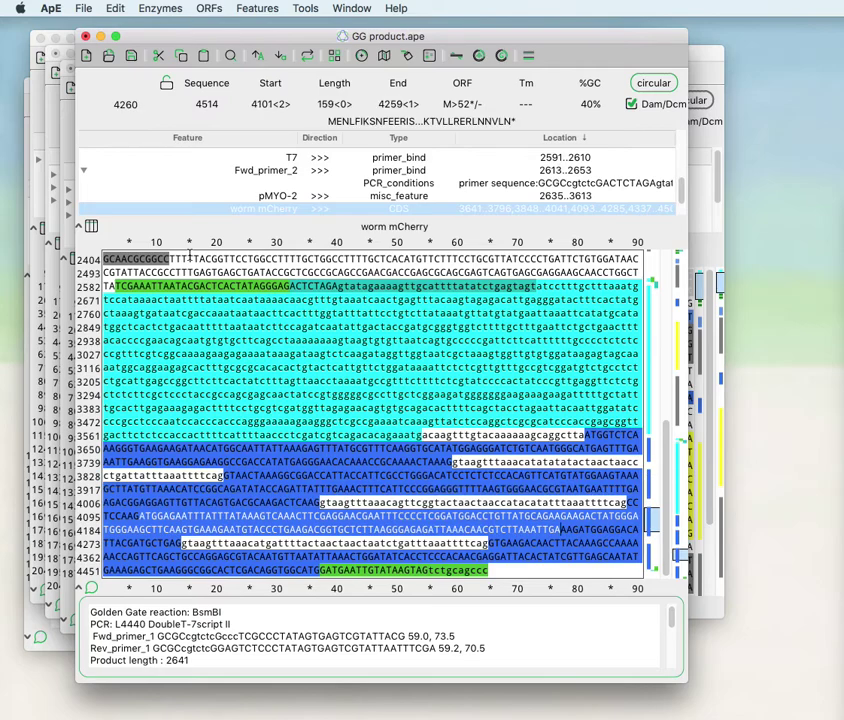
{"action": "key", "text": "super+r"}
{"action": "key", "text": "super+r"}
{"action": "key", "text": "super+r"}
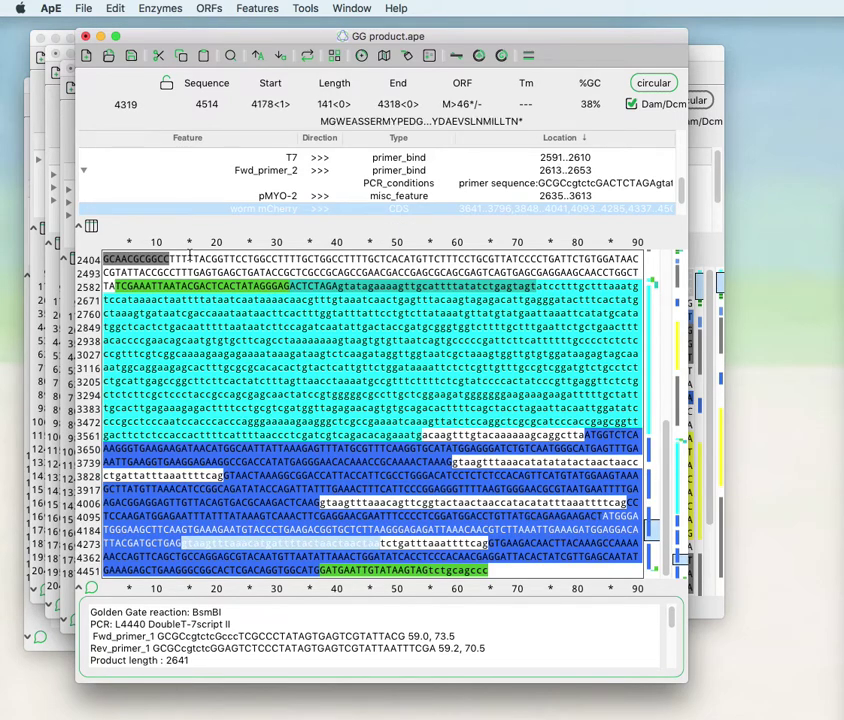
Create an ORF map of the GG product sequence and enlarge its window to show the map beyond base 4000.
{"action": "left_click", "coordinate": [208, 8]}
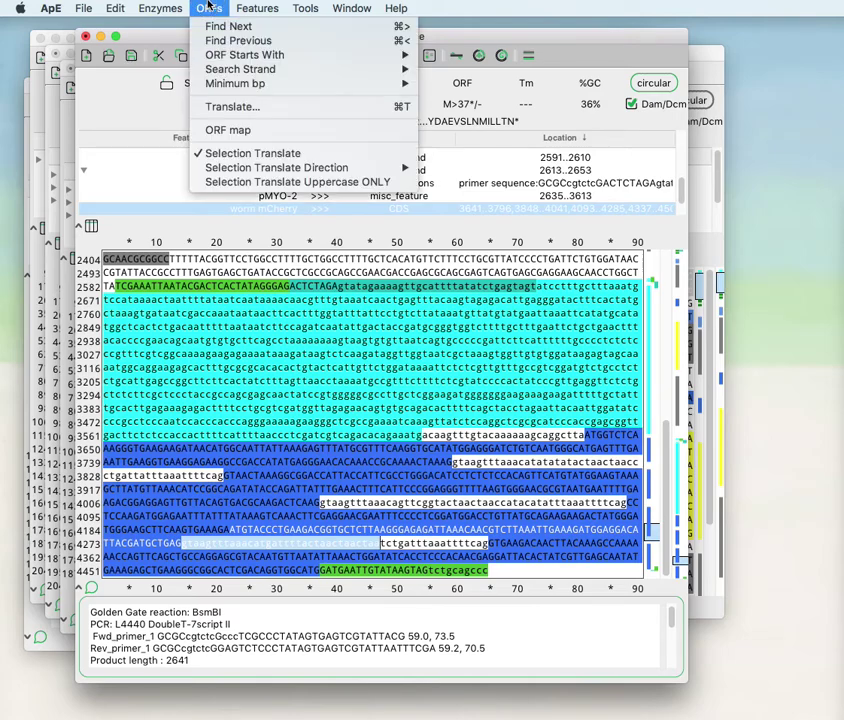
{"action": "left_click", "coordinate": [216, 131]}
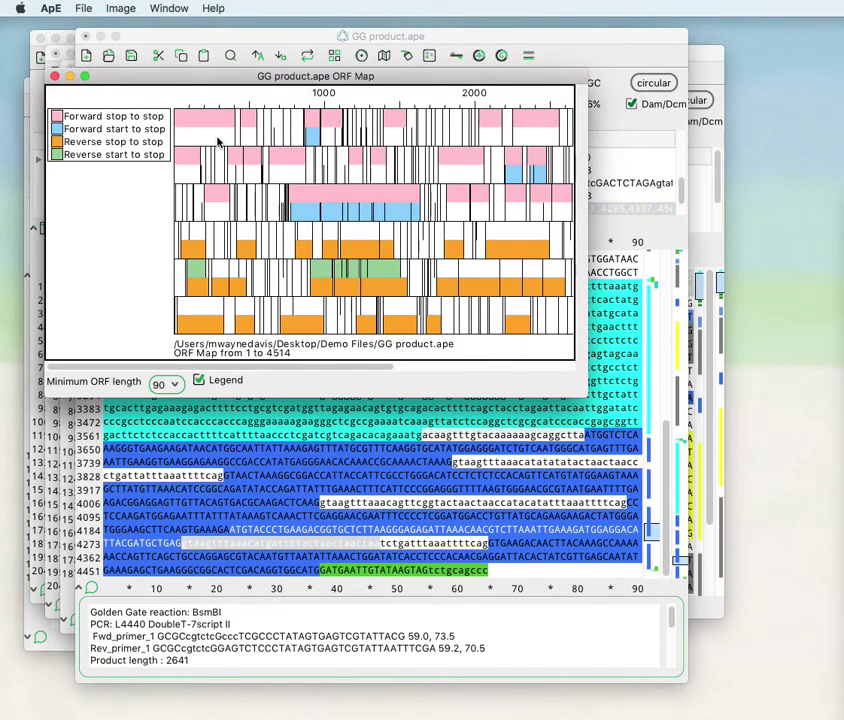
{"action": "left_click", "coordinate": [190, 256]}
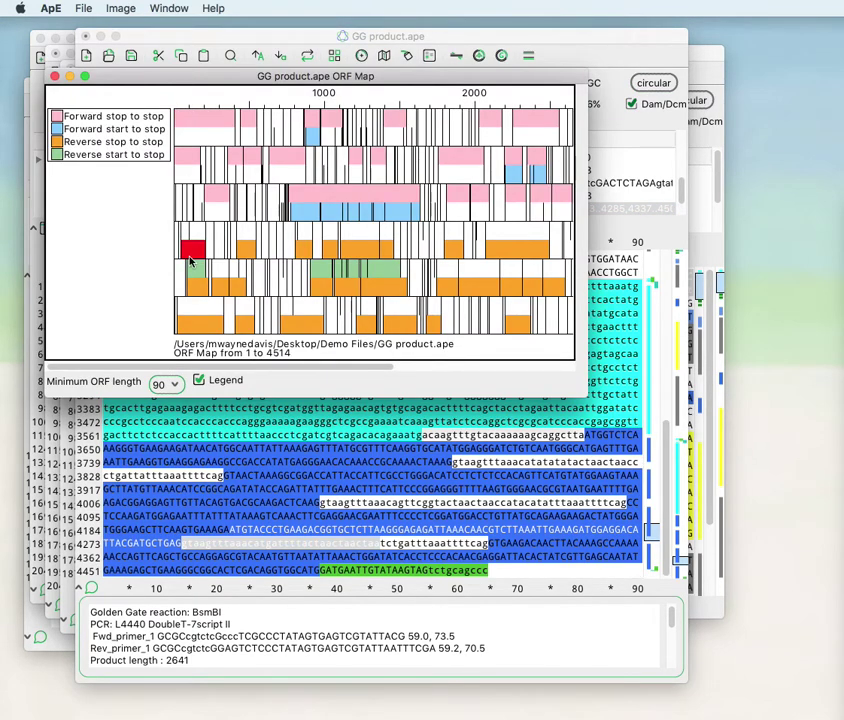
{"action": "mouse_move", "coordinate": [170, 370]}
{"action": "left_mouse_down"}
{"action": "mouse_move", "coordinate": [371, 375]}
{"action": "mouse_move", "coordinate": [128, 364]}
{"action": "mouse_move", "coordinate": [165, 366]}
{"action": "left_mouse_up"}
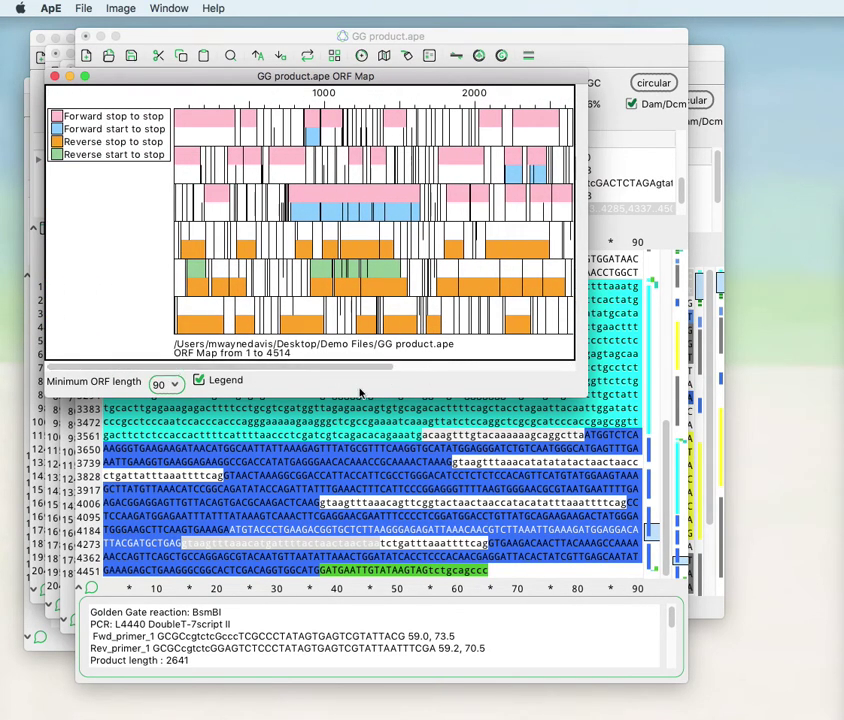
{"action": "left_click_drag", "start_coordinate": [575, 360], "coordinate": [808, 450]}
{"action": "left_click_drag", "start_coordinate": [575, 424], "coordinate": [347, 409]}
{"action": "left_click", "coordinate": [293, 222]}
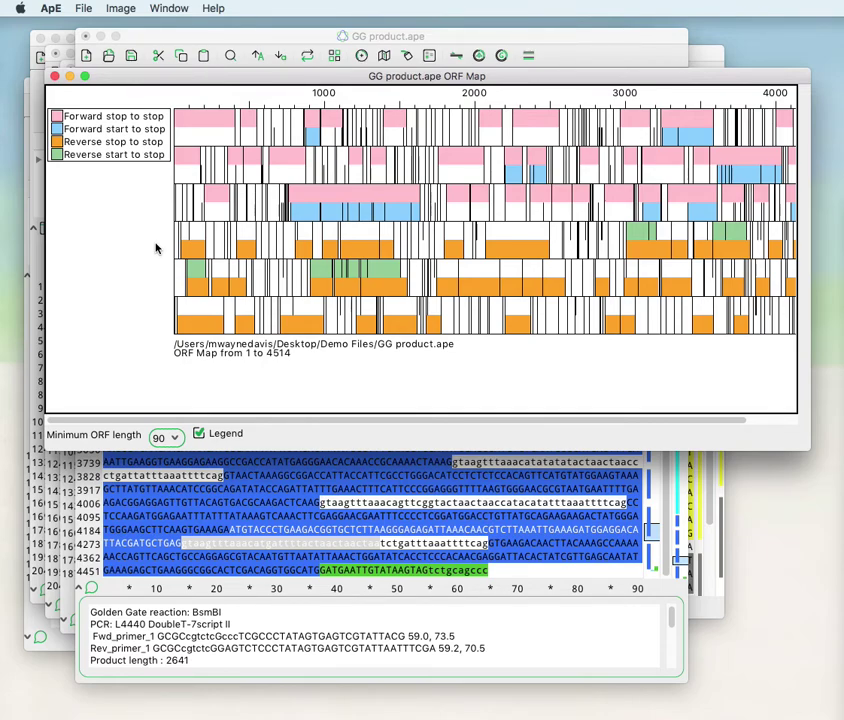
Try minimum ORF lengths of 0, 60 and 600 on the ORF map, and finish with it set to 300.
{"action": "left_click", "coordinate": [168, 440]}
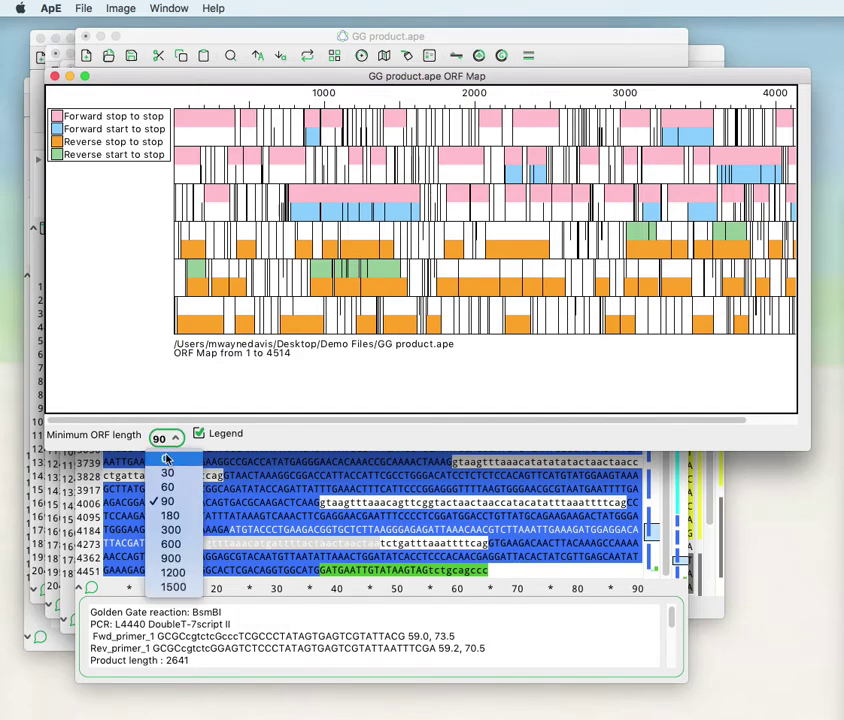
{"action": "left_click", "coordinate": [166, 454]}
{"action": "left_click", "coordinate": [164, 437]}
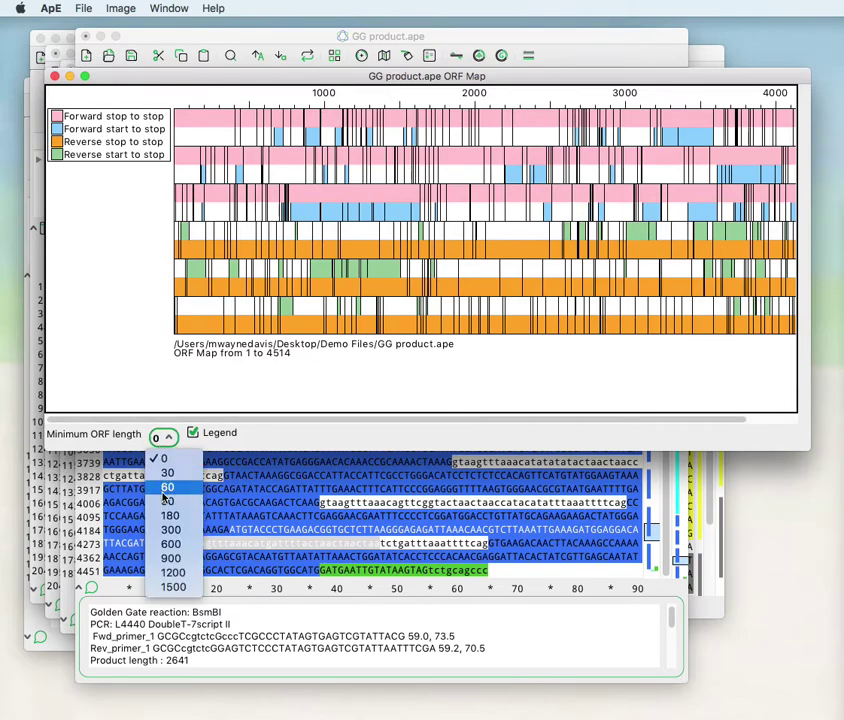
{"action": "left_click", "coordinate": [165, 489]}
{"action": "left_click", "coordinate": [162, 437]}
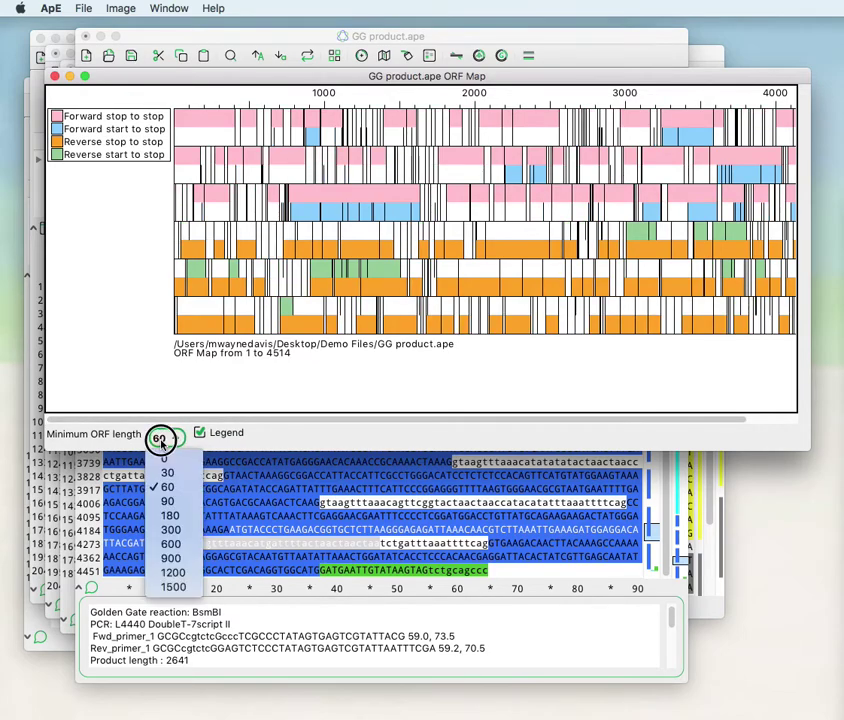
{"action": "left_click", "coordinate": [165, 544]}
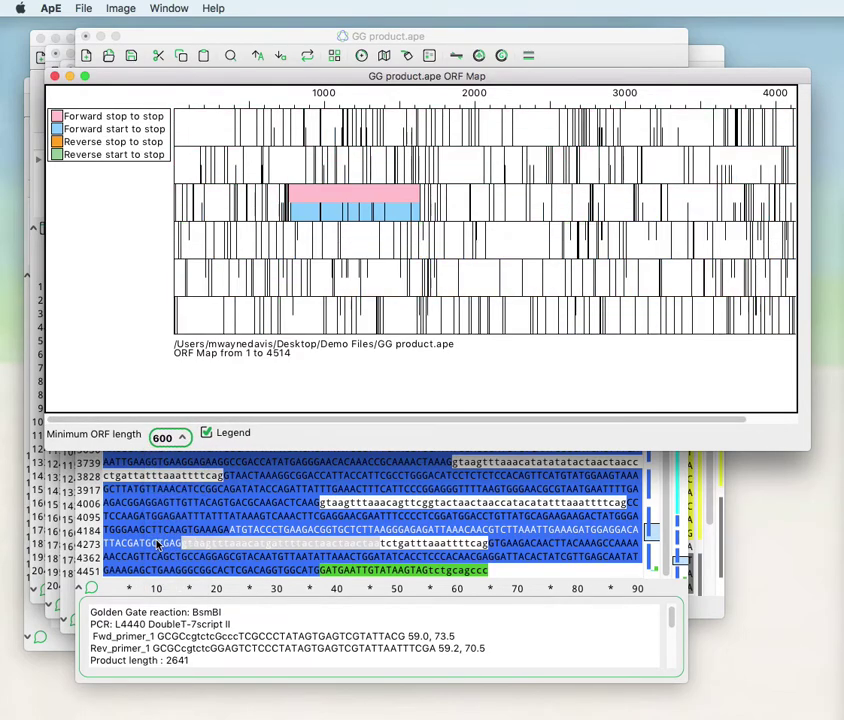
{"action": "left_click", "coordinate": [172, 441]}
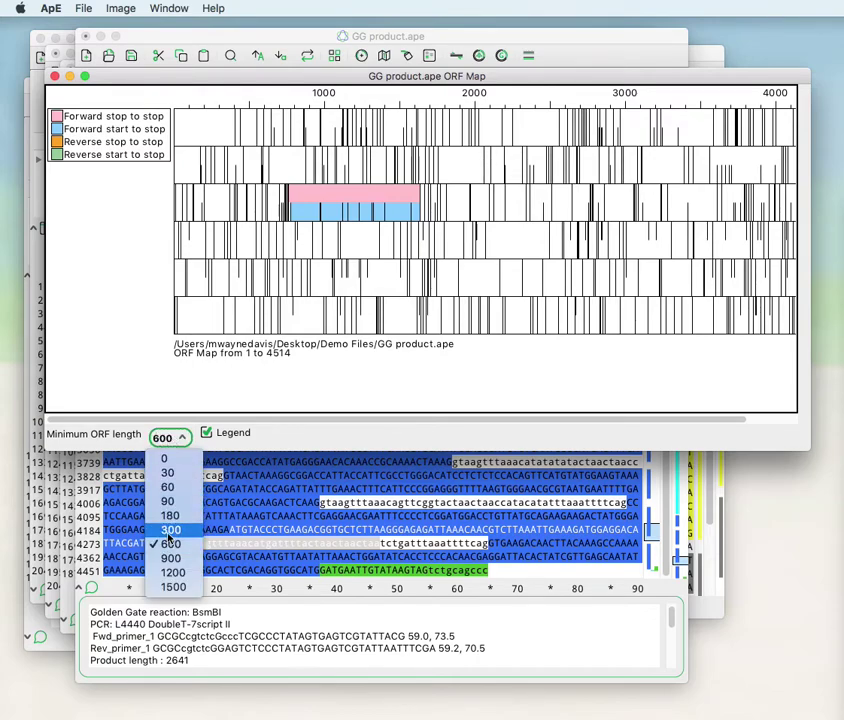
{"action": "left_click", "coordinate": [168, 530]}
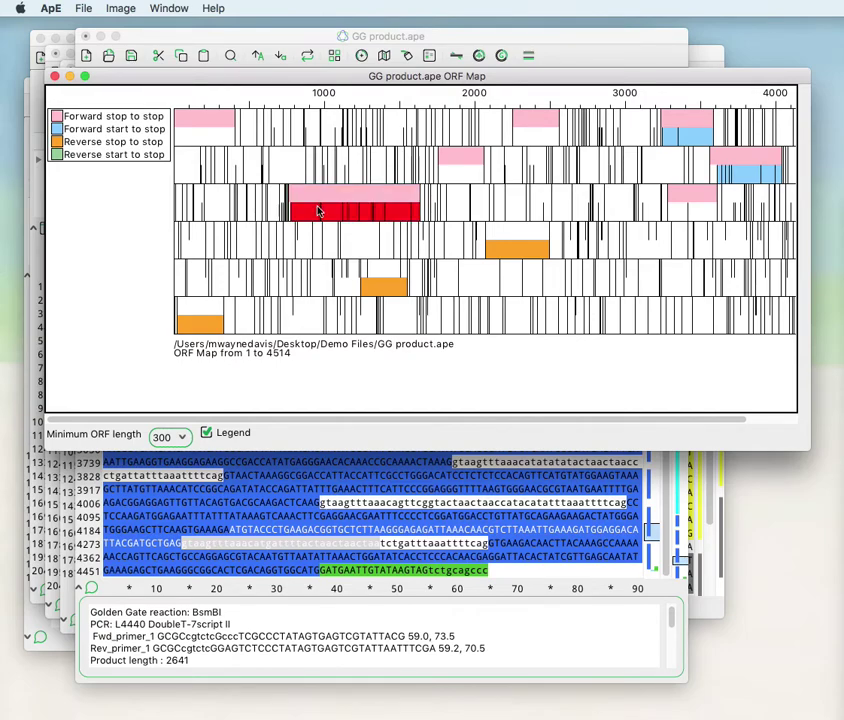
From the ORF map, select the long forward stop-to-stop and start-to-stop ORFs near base 1000 in the sequence, and close the map.
{"action": "left_click_drag", "start_coordinate": [217, 424], "coordinate": [188, 418]}
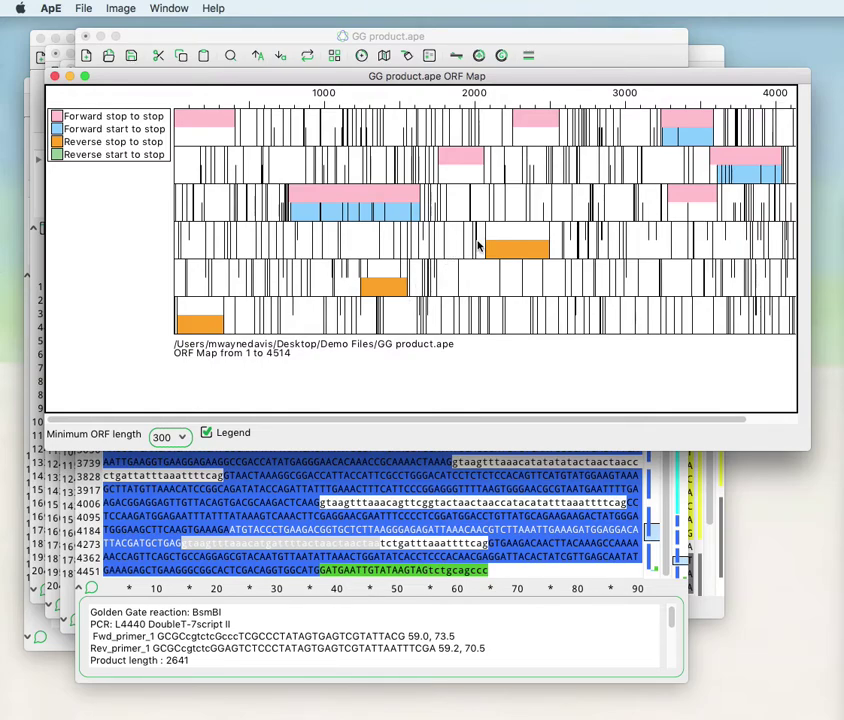
{"action": "left_click_drag", "start_coordinate": [313, 425], "coordinate": [292, 413]}
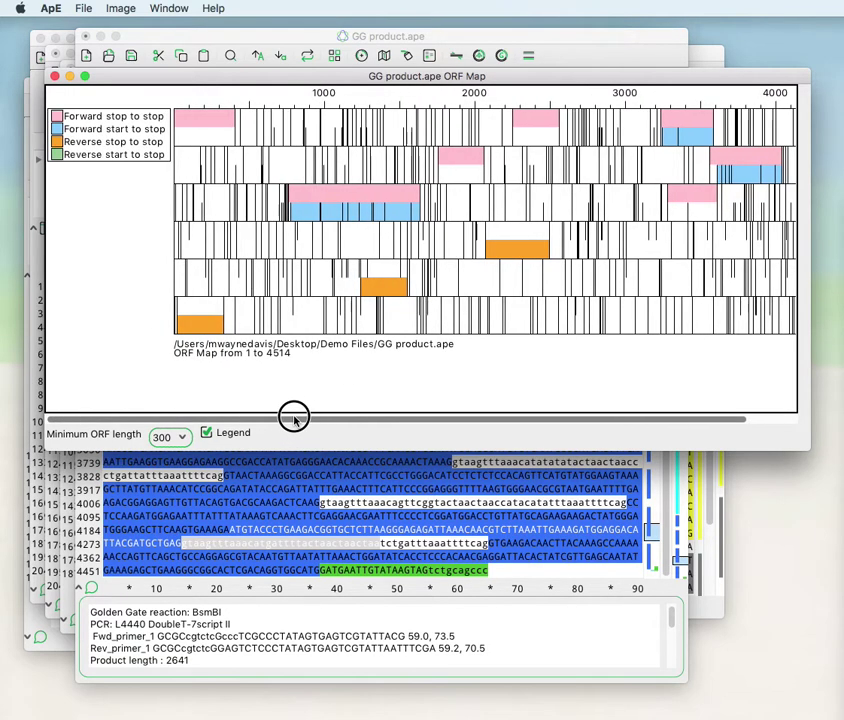
{"action": "left_click", "coordinate": [340, 214]}
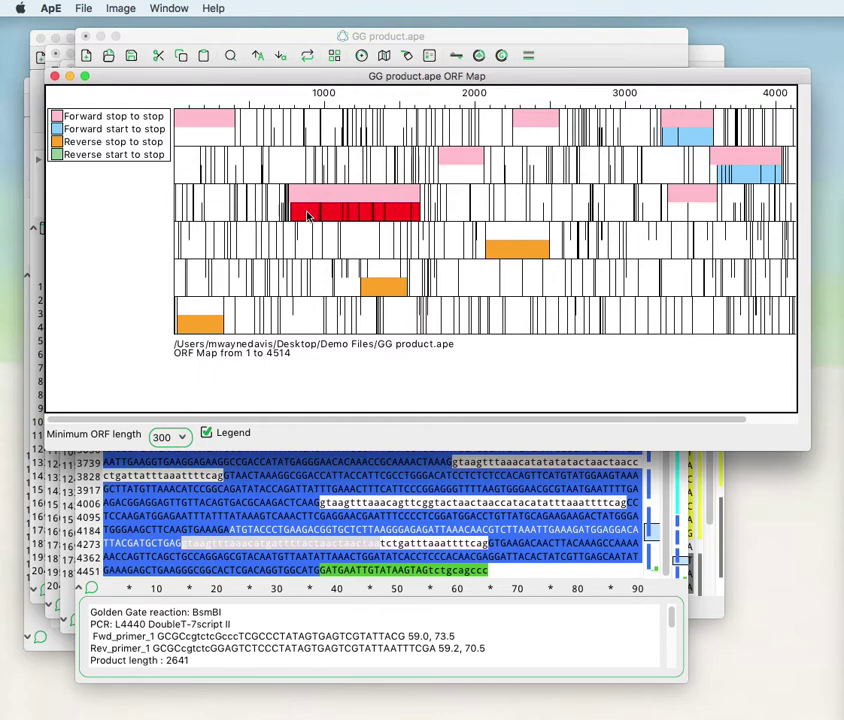
{"action": "left_click", "coordinate": [311, 192]}
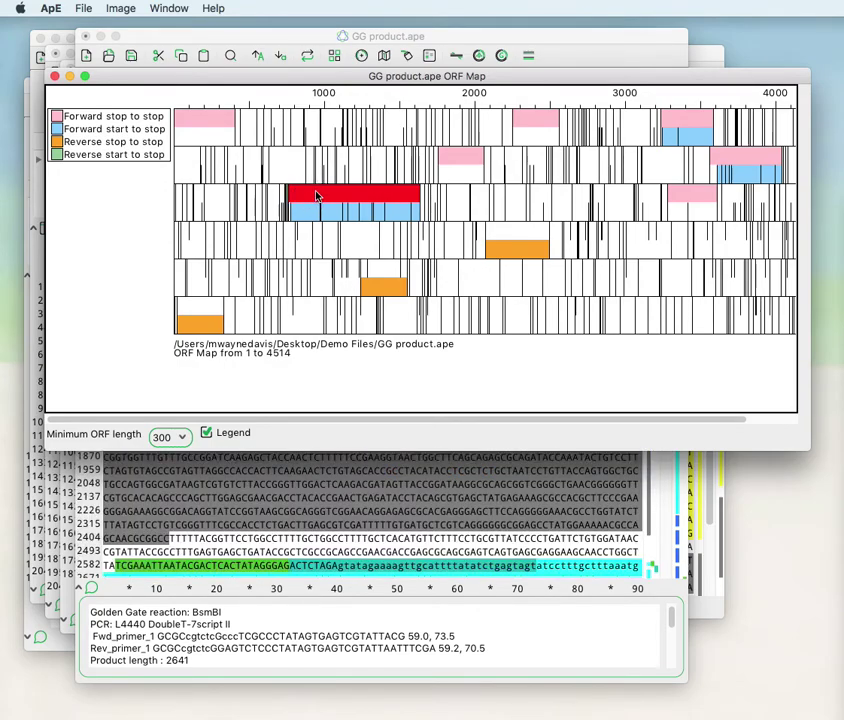
{"action": "left_click", "coordinate": [369, 166]}
{"action": "left_click_drag", "start_coordinate": [335, 75], "coordinate": [333, 318]}
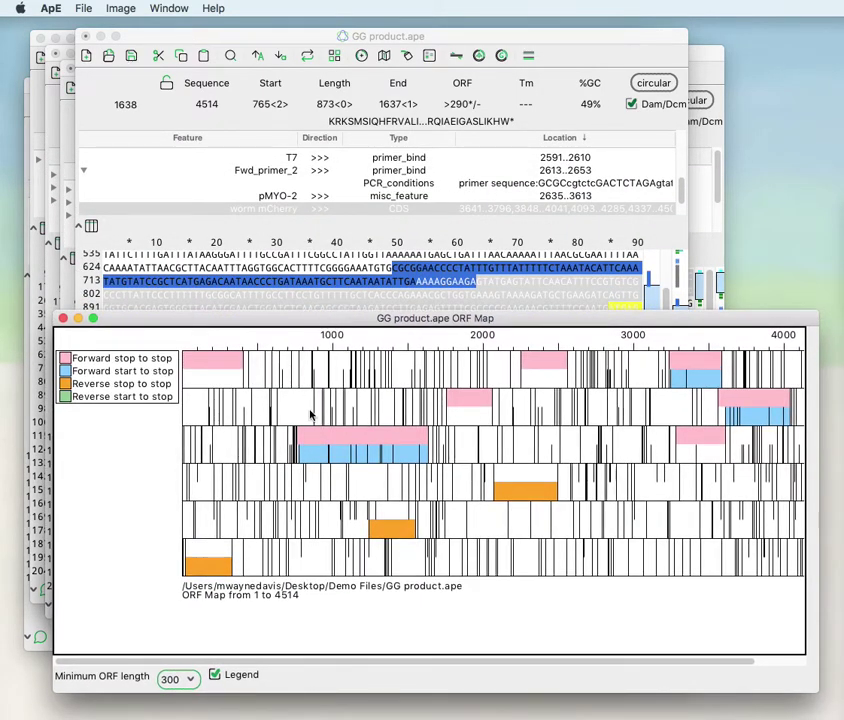
{"action": "left_click", "coordinate": [303, 454]}
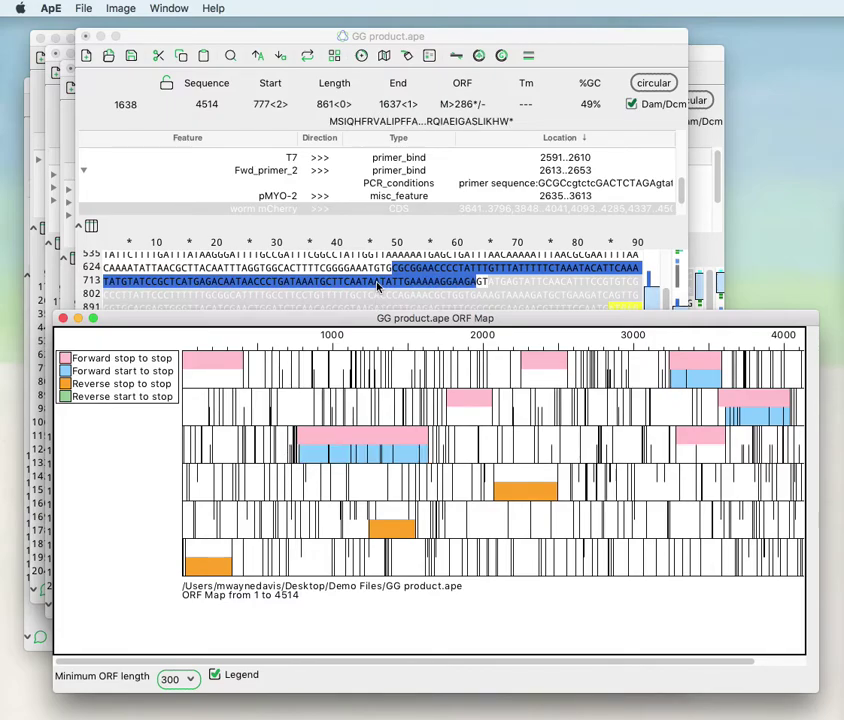
{"action": "left_click_drag", "start_coordinate": [332, 318], "coordinate": [330, 252]}
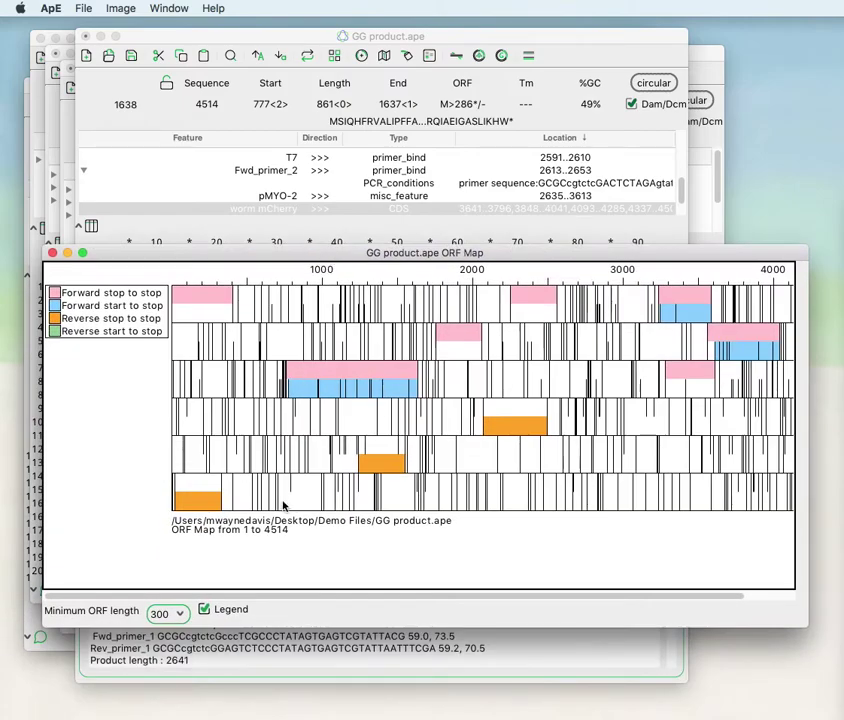
{"action": "left_click", "coordinate": [52, 253]}
Select the single C at base 1290 within the AmpR feature.
{"action": "left_click", "coordinate": [249, 330]}
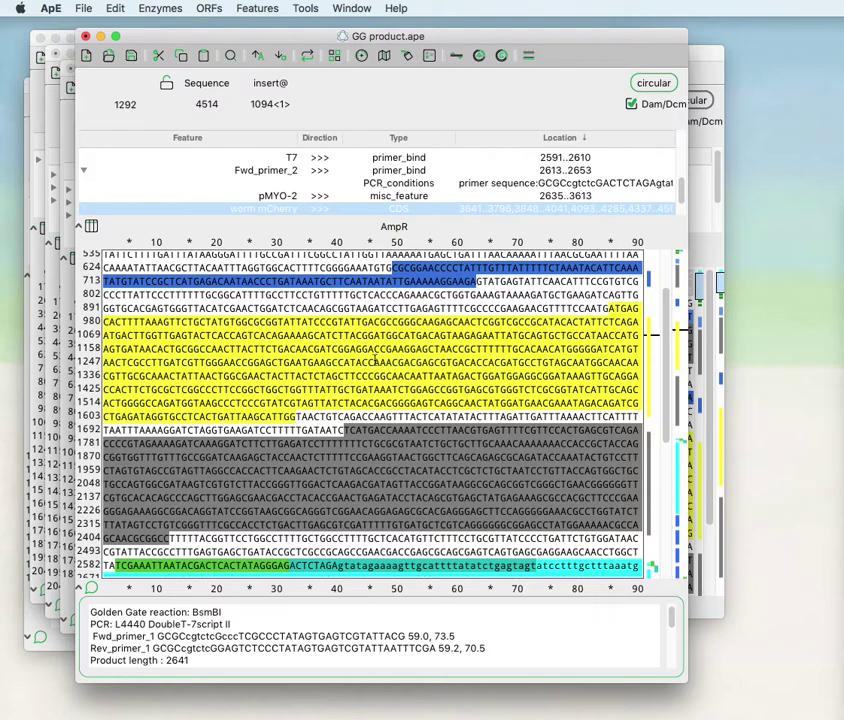
{"action": "left_click", "coordinate": [363, 361]}
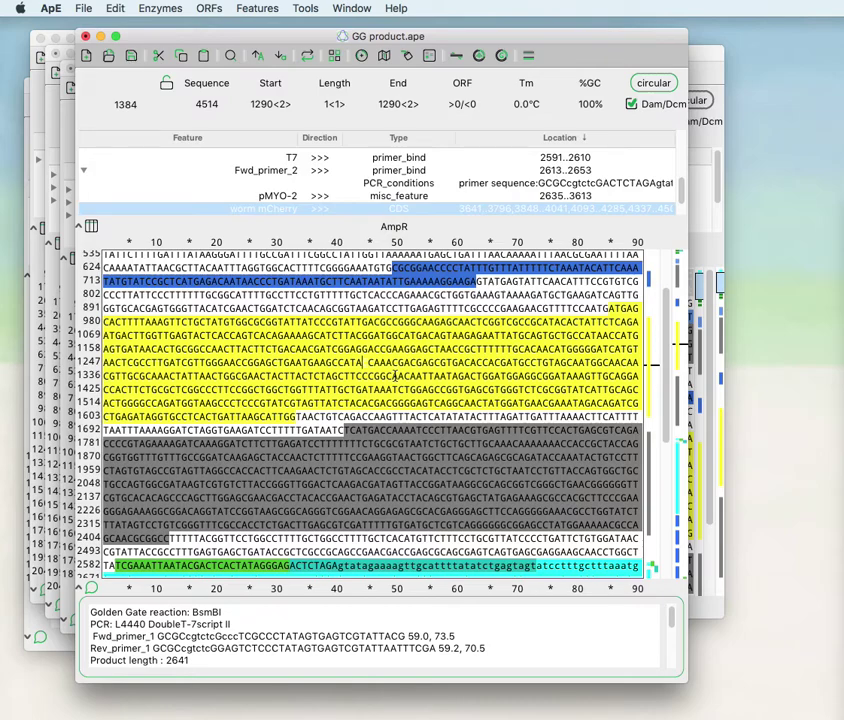
{"action": "left_click", "coordinate": [305, 8]}
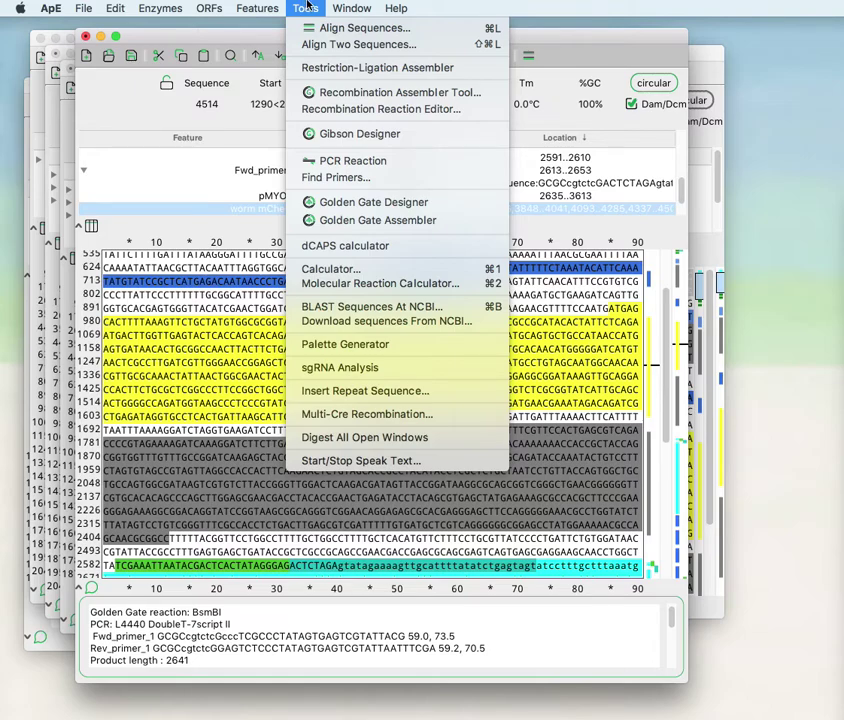
{"action": "left_click", "coordinate": [307, 7]}
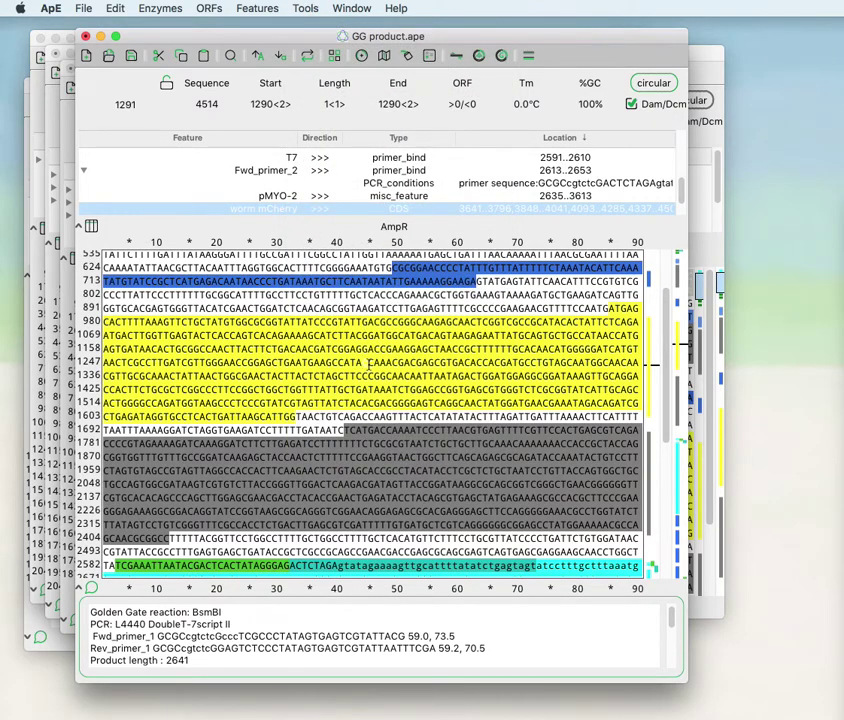
{"action": "left_click", "coordinate": [364, 361]}
Run the dCAPS calculator on the selected base with G as the alternate allele and a maximum mismatch of 1.
{"action": "left_click", "coordinate": [306, 7]}
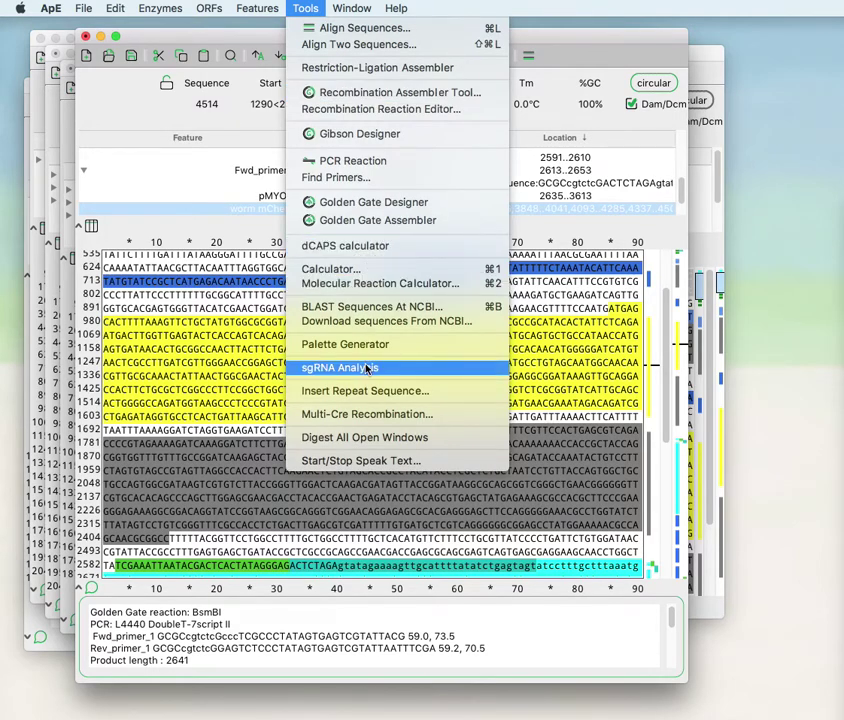
{"action": "left_click", "coordinate": [358, 247]}
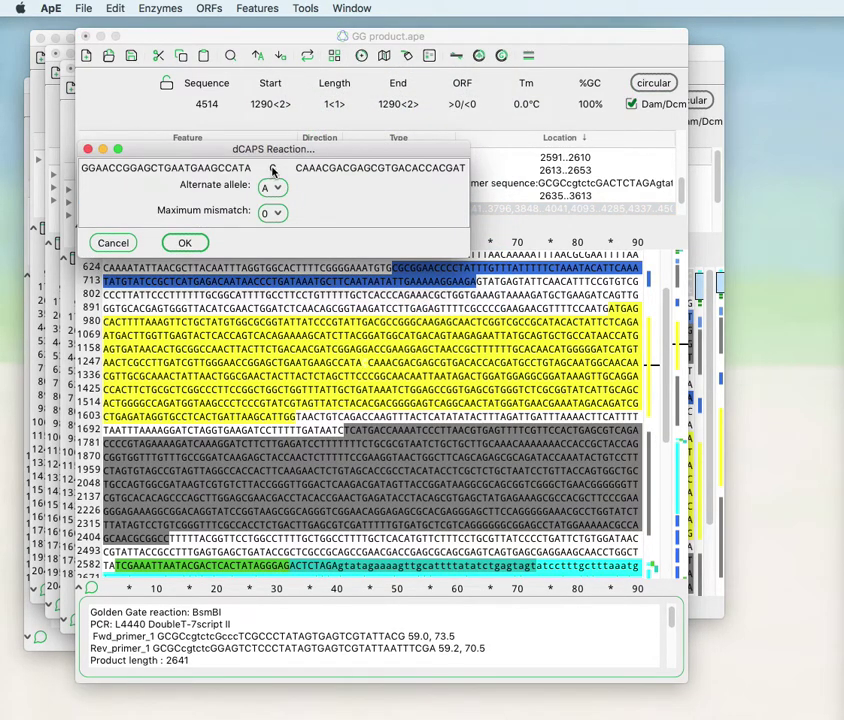
{"action": "left_click", "coordinate": [270, 187]}
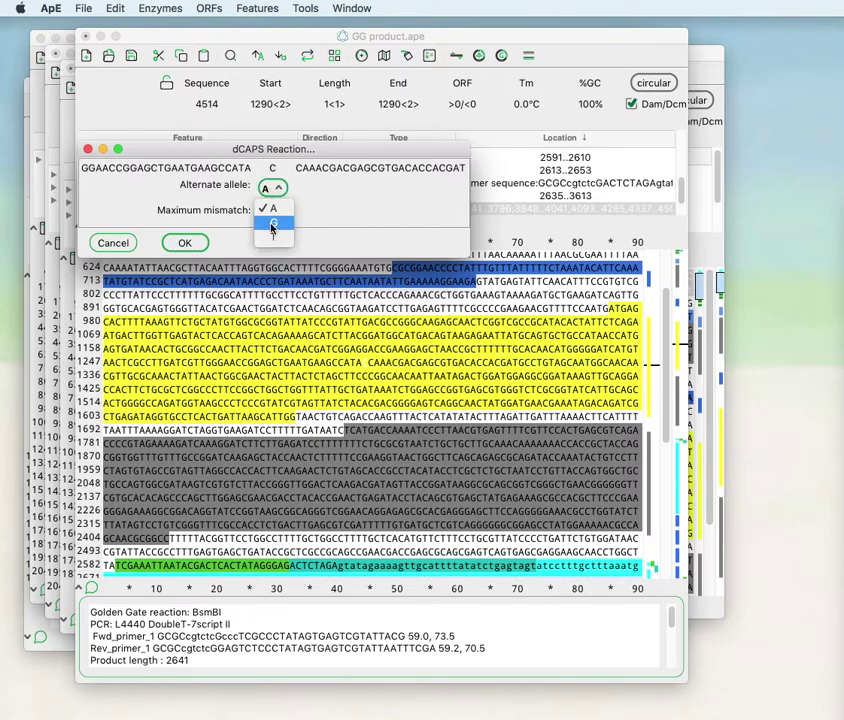
{"action": "left_click", "coordinate": [271, 224]}
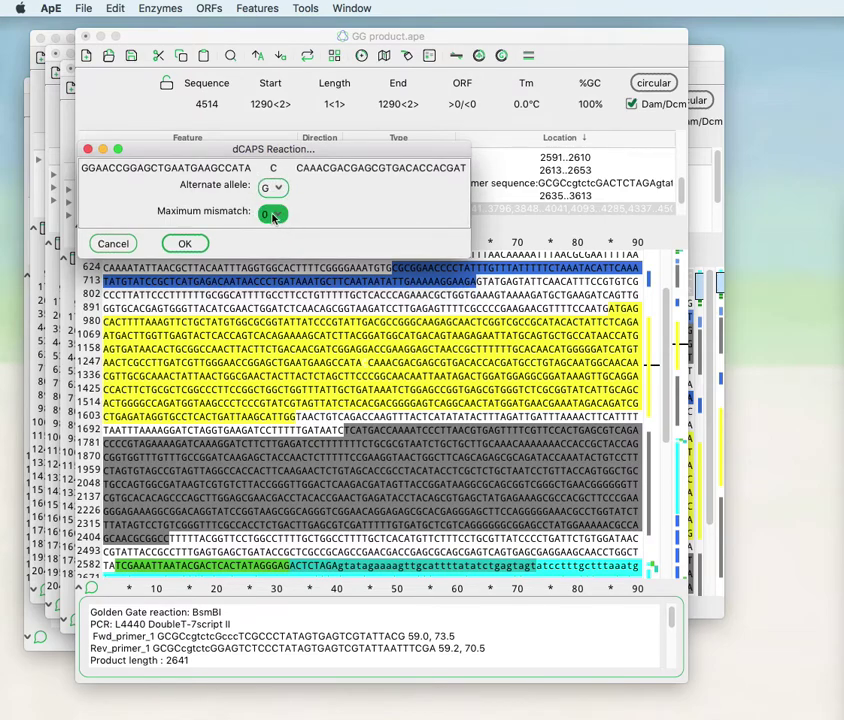
{"action": "left_click", "coordinate": [272, 214]}
{"action": "left_click", "coordinate": [269, 250]}
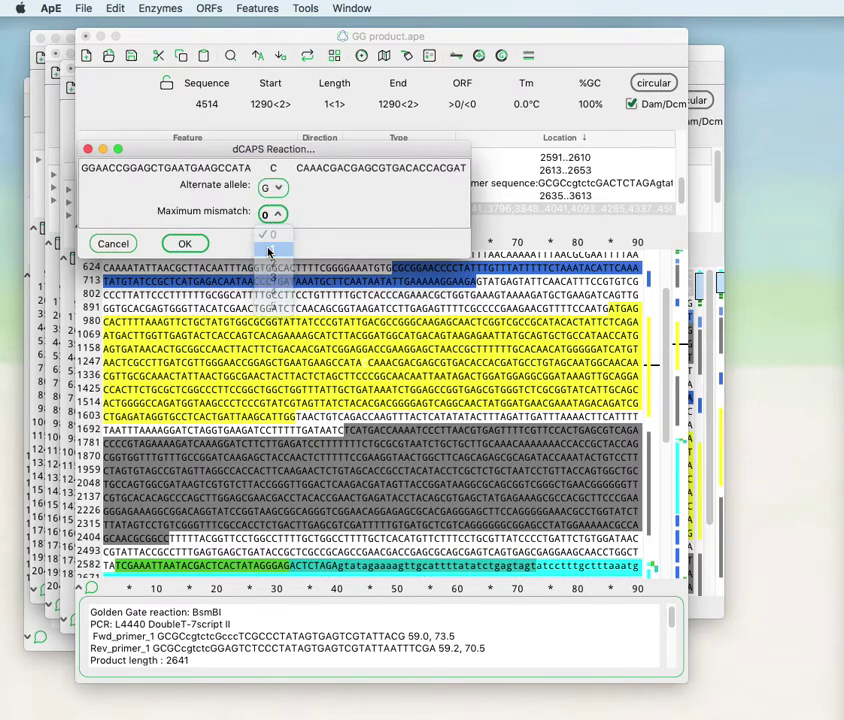
{"action": "left_click", "coordinate": [195, 251]}
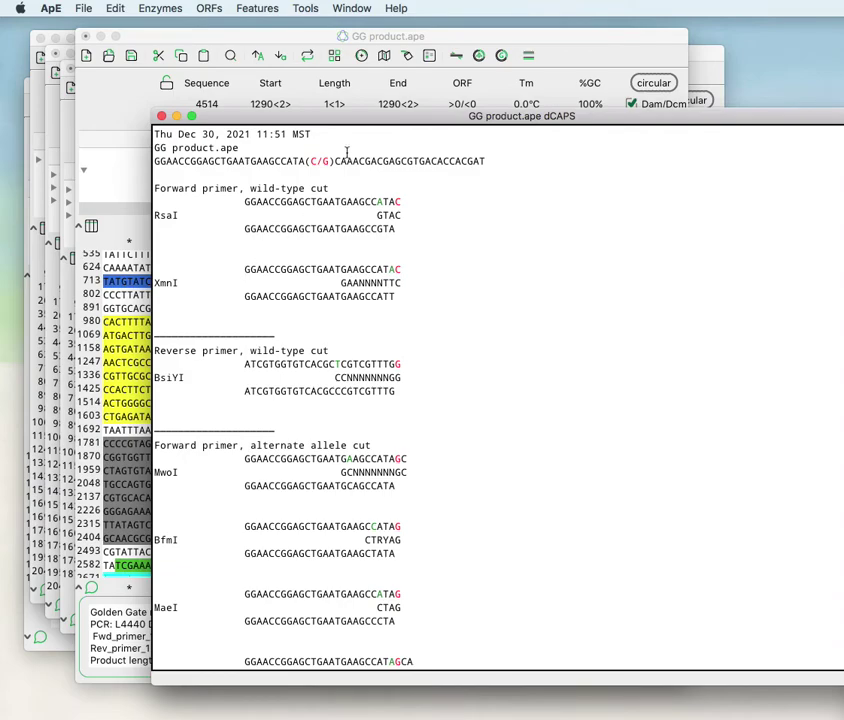
Review the dCAPS primers for the wild-type and alternate allele cuts in both directions, and close the report.
{"action": "left_click_drag", "start_coordinate": [368, 119], "coordinate": [285, 91]}
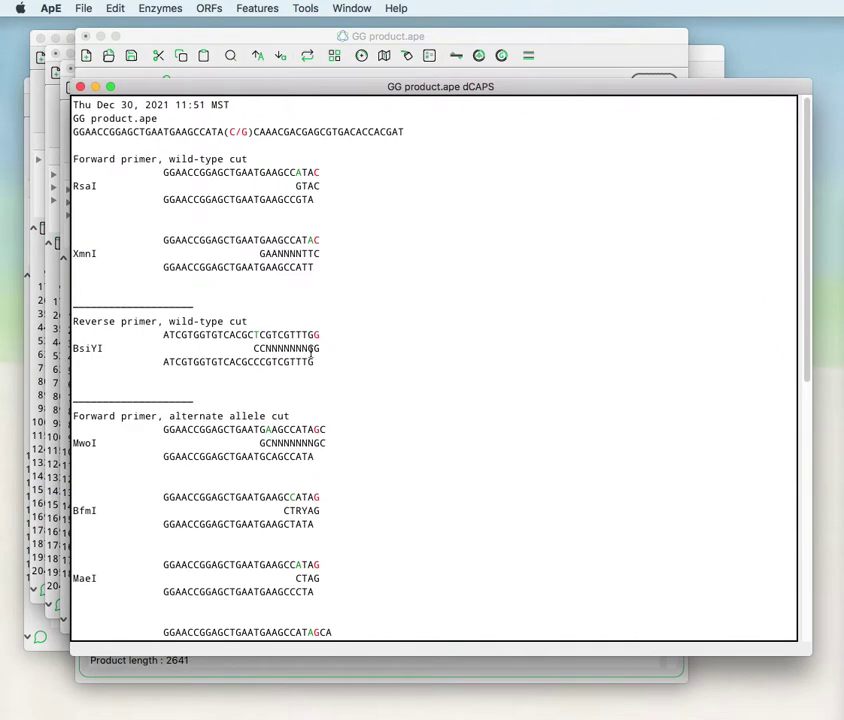
{"action": "scroll", "coordinate": [310, 351], "scroll_direction": "down", "scroll_amount": 5}
{"action": "scroll", "coordinate": [310, 351], "scroll_direction": "down", "scroll_amount": 2}
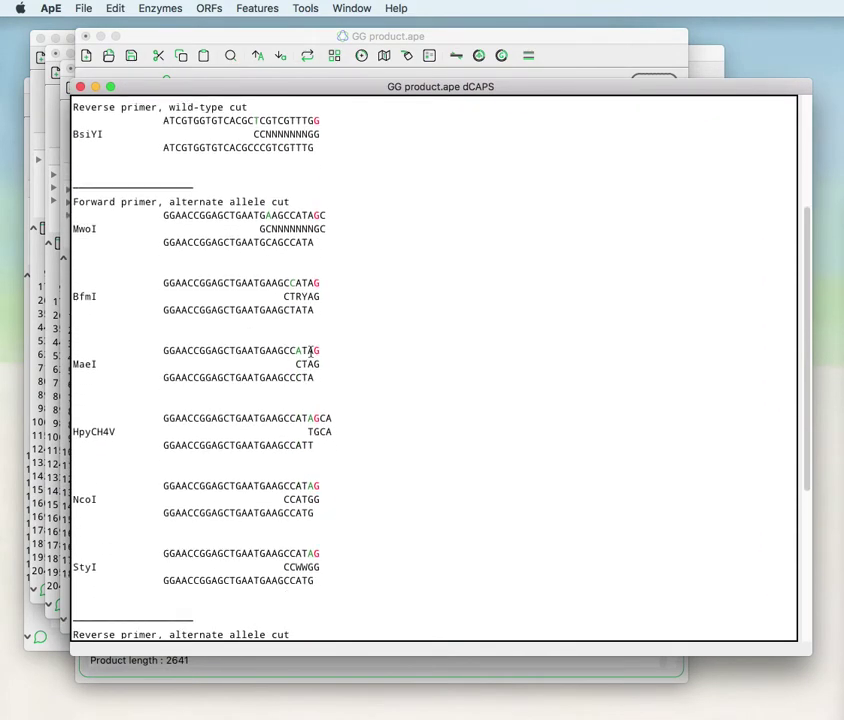
{"action": "scroll", "coordinate": [311, 350], "scroll_direction": "up", "scroll_amount": 7}
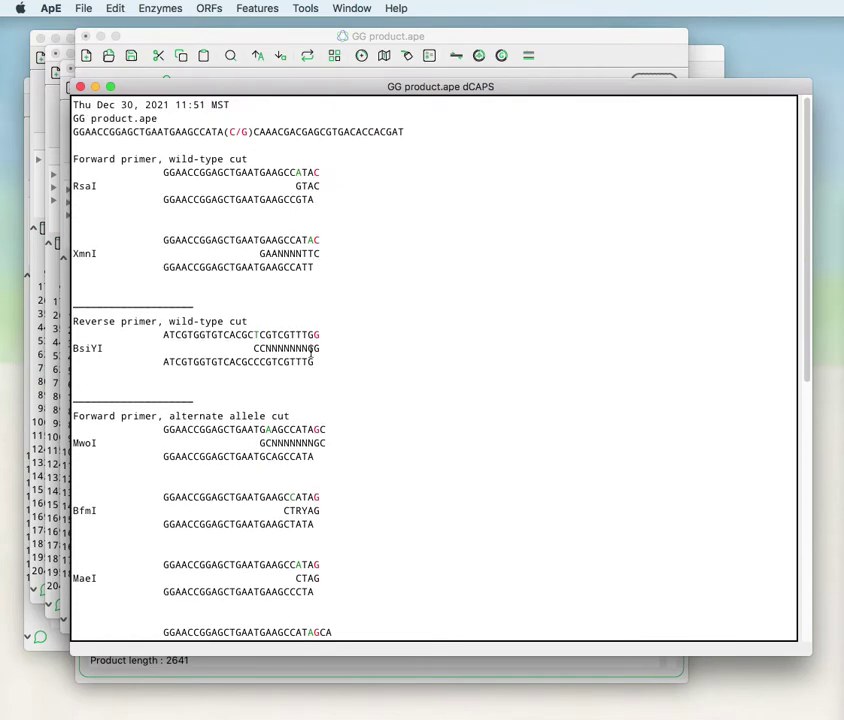
{"action": "scroll", "coordinate": [311, 350], "scroll_direction": "down", "scroll_amount": 12}
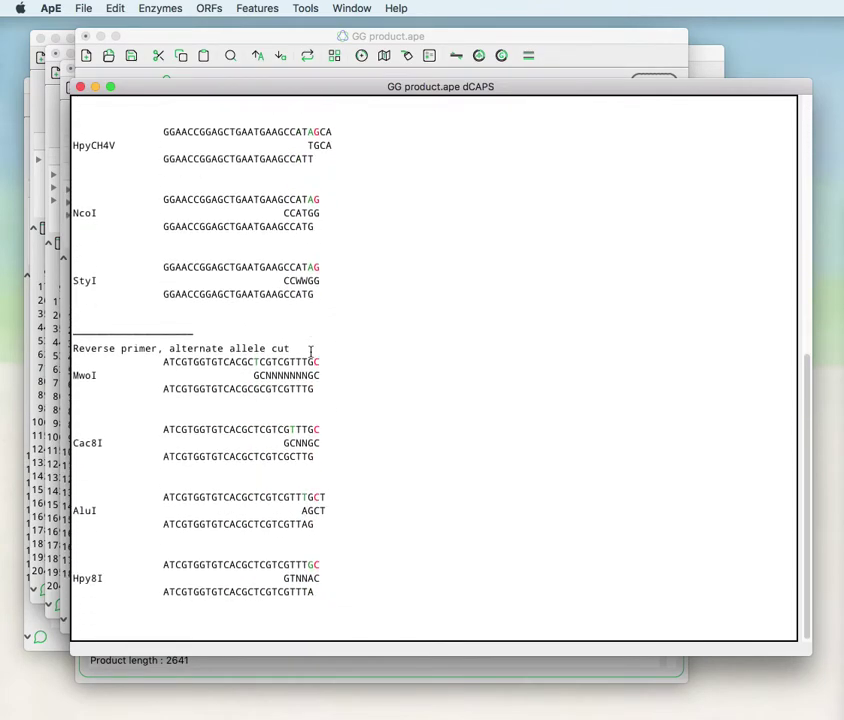
{"action": "left_click", "coordinate": [80, 87]}
{"action": "left_click", "coordinate": [371, 375]}
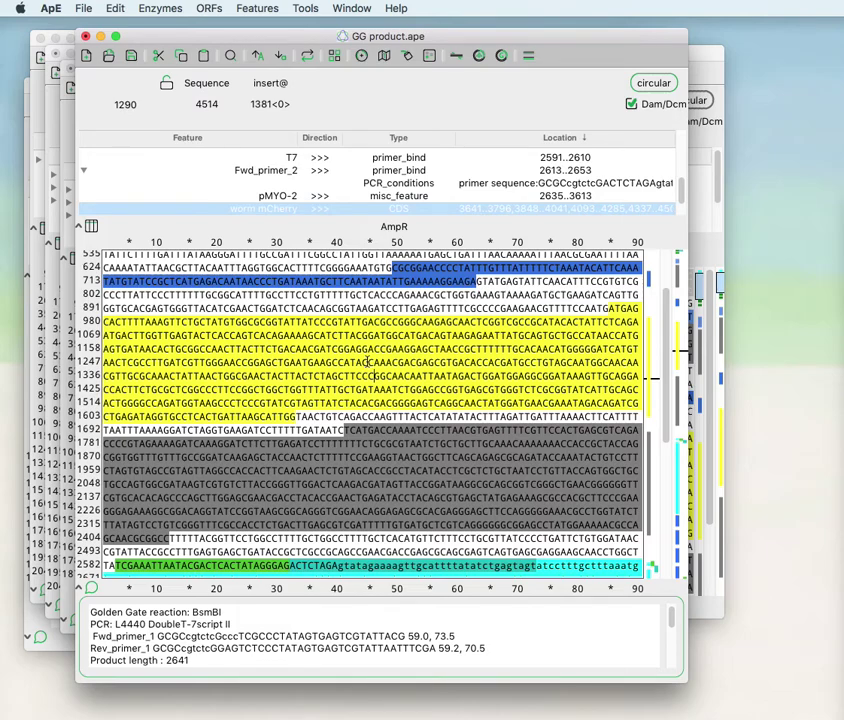
{"action": "left_click", "coordinate": [365, 363]}
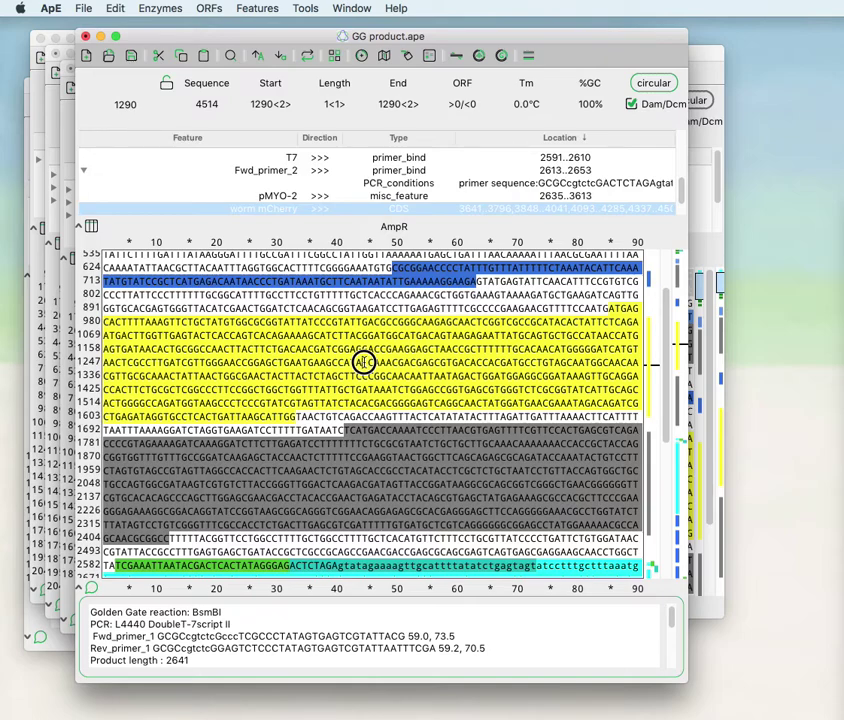
{"action": "left_click", "coordinate": [157, 8]}
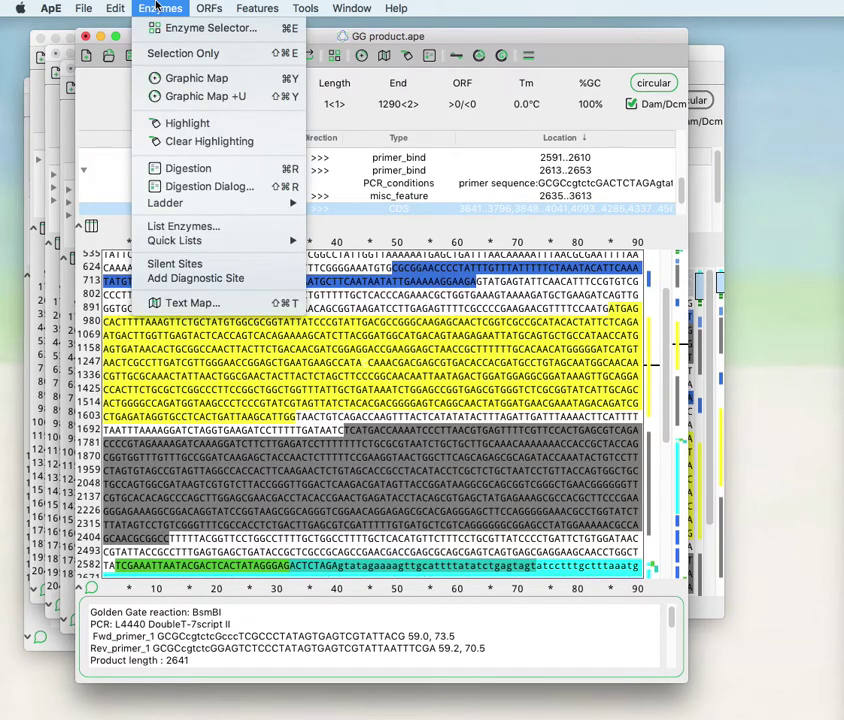
{"action": "left_click", "coordinate": [157, 7]}
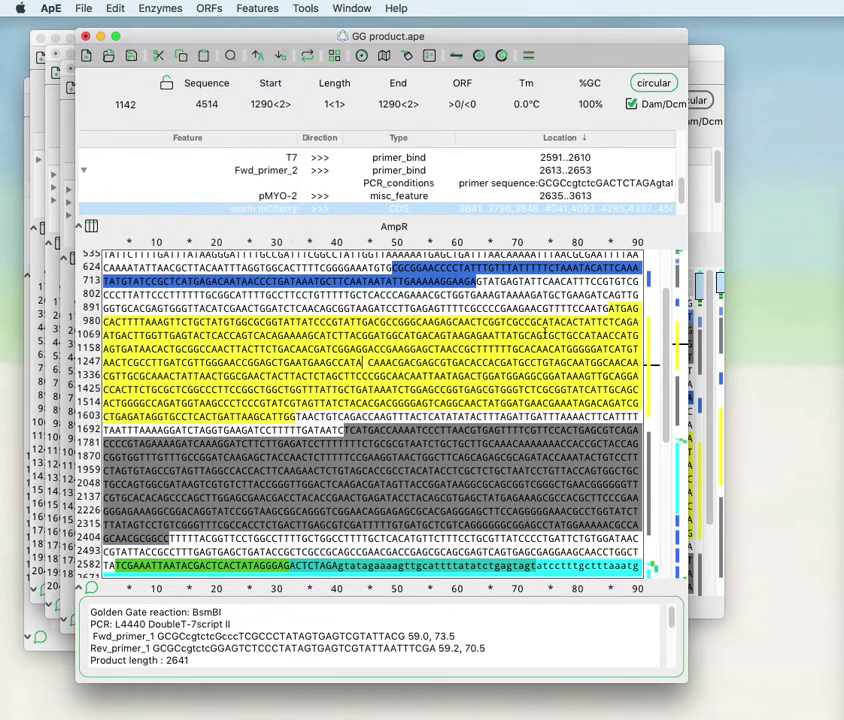
Search the AmpR coding region from base 975 to 1634 for silent sites of the selected enzyme.
{"action": "left_click_drag", "start_coordinate": [608, 309], "coordinate": [296, 416]}
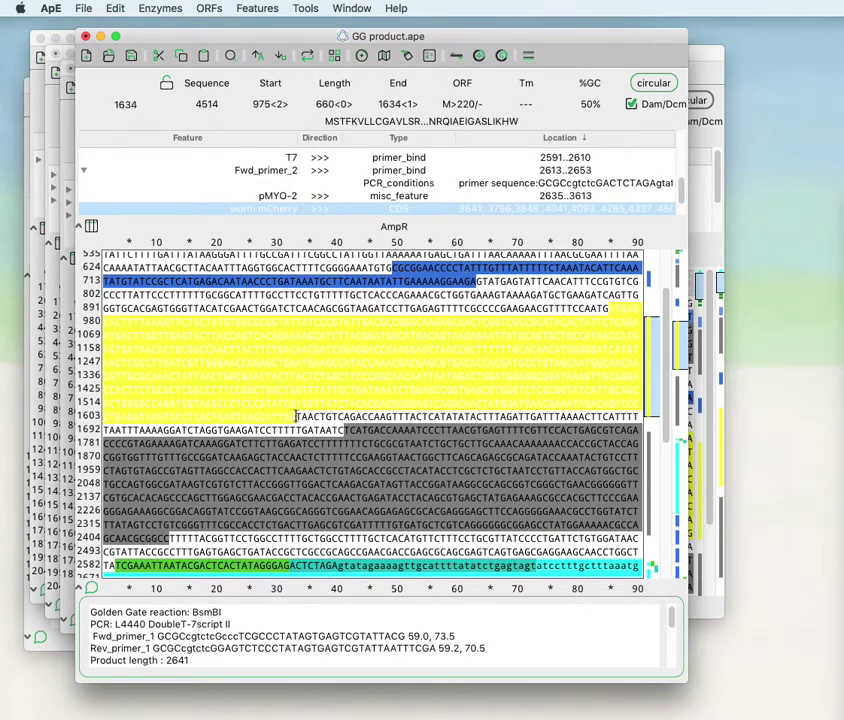
{"action": "left_click", "coordinate": [155, 8]}
{"action": "left_click", "coordinate": [186, 265]}
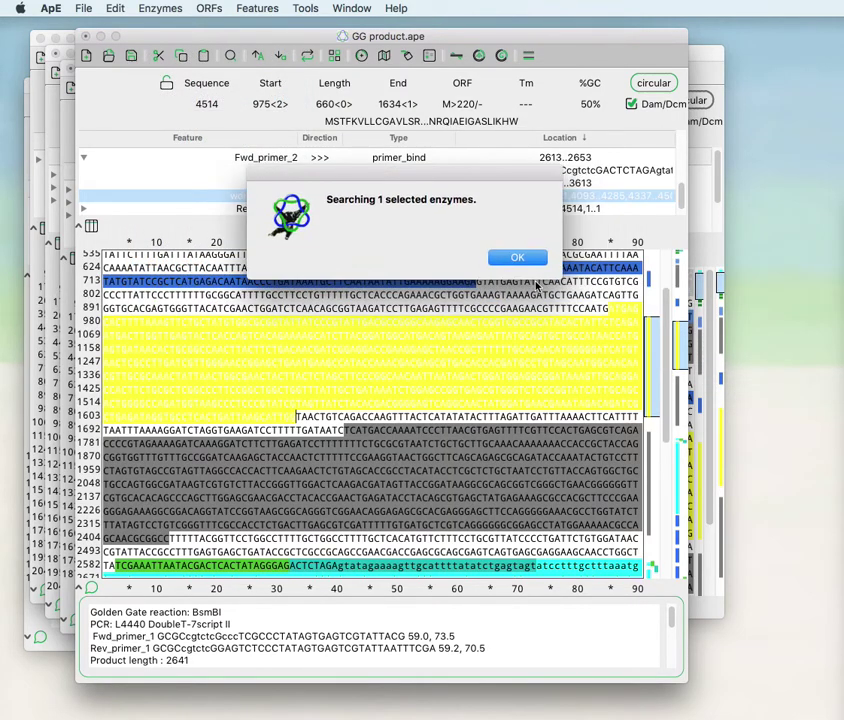
{"action": "left_click", "coordinate": [515, 259]}
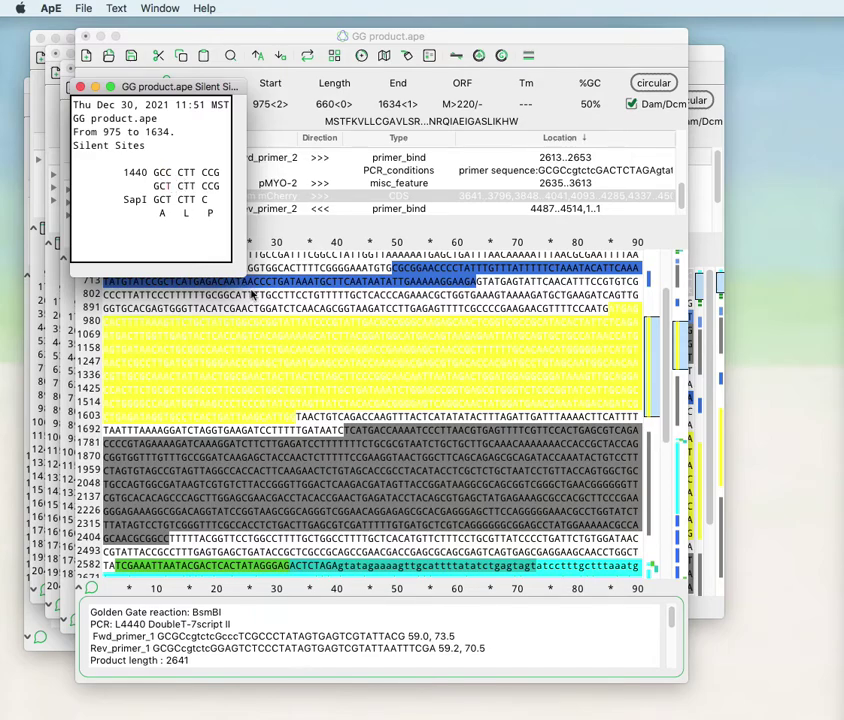
Locate the changed base of the SapI silent site in the sequence at position 1442, and close the results.
{"action": "left_click", "coordinate": [168, 172]}
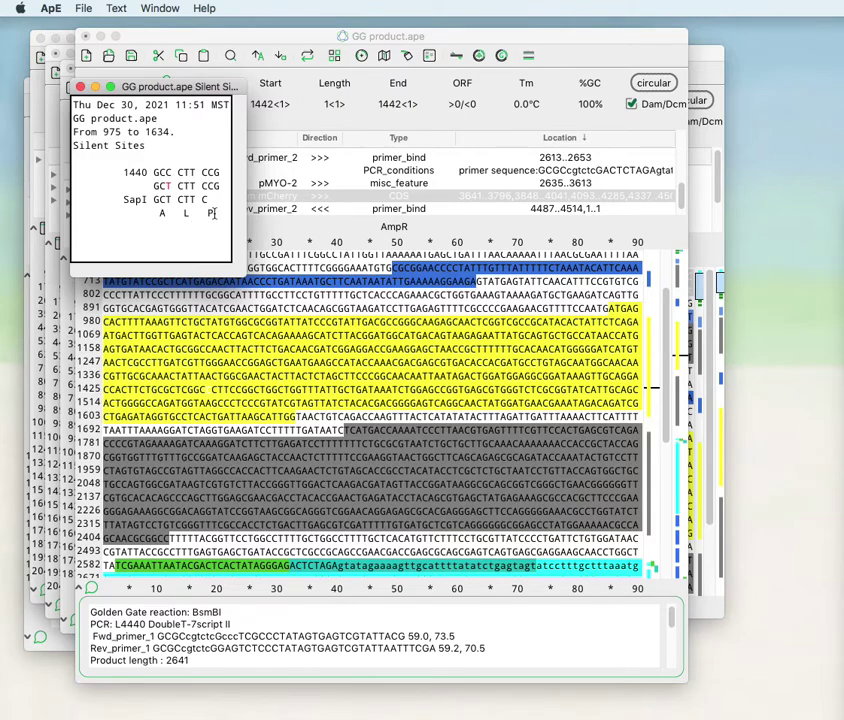
{"action": "left_click", "coordinate": [168, 172]}
{"action": "left_click", "coordinate": [80, 87]}
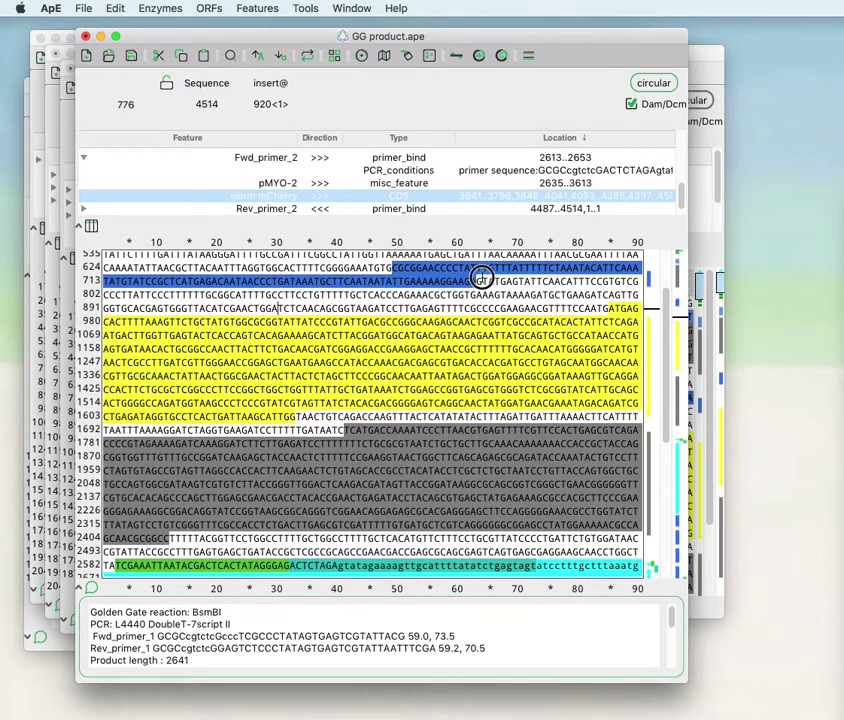
Find diagnostic sites of the selected enzymes in bases 776 to 955, locate the SapI site's changed base at 884, and close the results.
{"action": "left_click_drag", "start_coordinate": [481, 281], "coordinate": [493, 311]}
{"action": "left_click", "coordinate": [160, 8]}
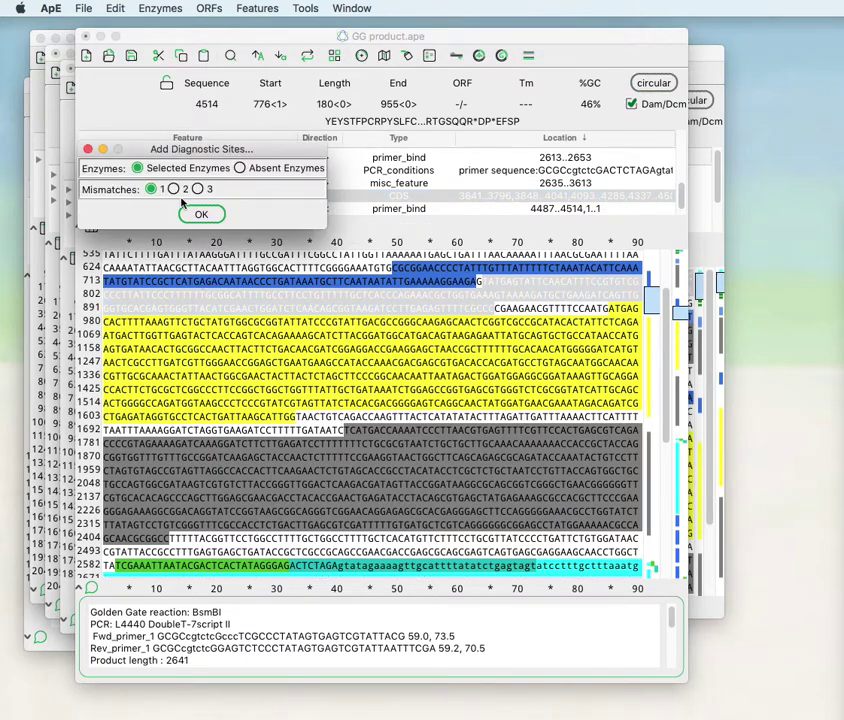
{"action": "left_click", "coordinate": [178, 190]}
{"action": "left_click", "coordinate": [198, 213]}
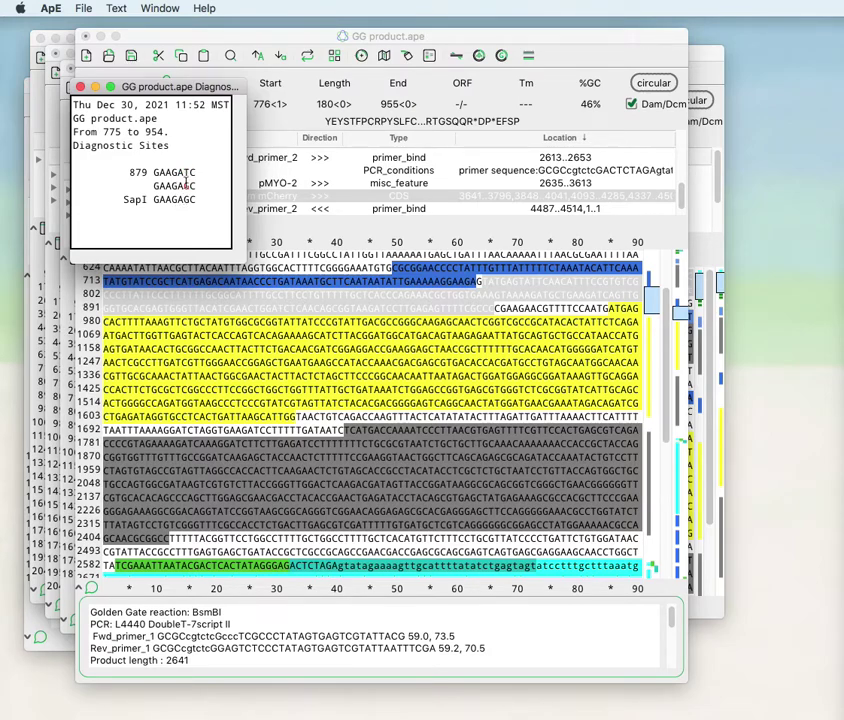
{"action": "left_click", "coordinate": [186, 184]}
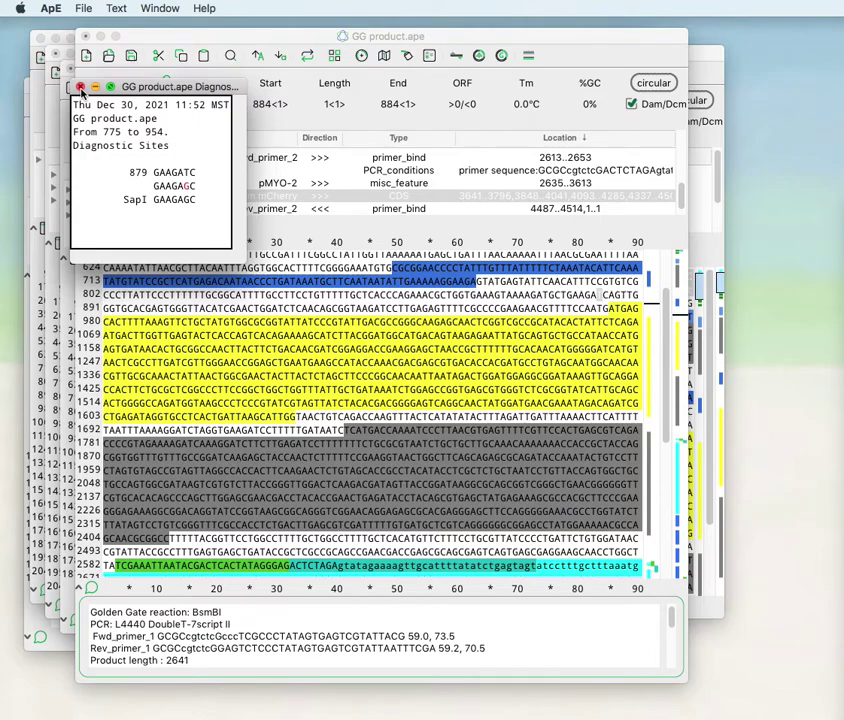
{"action": "left_click", "coordinate": [80, 88]}
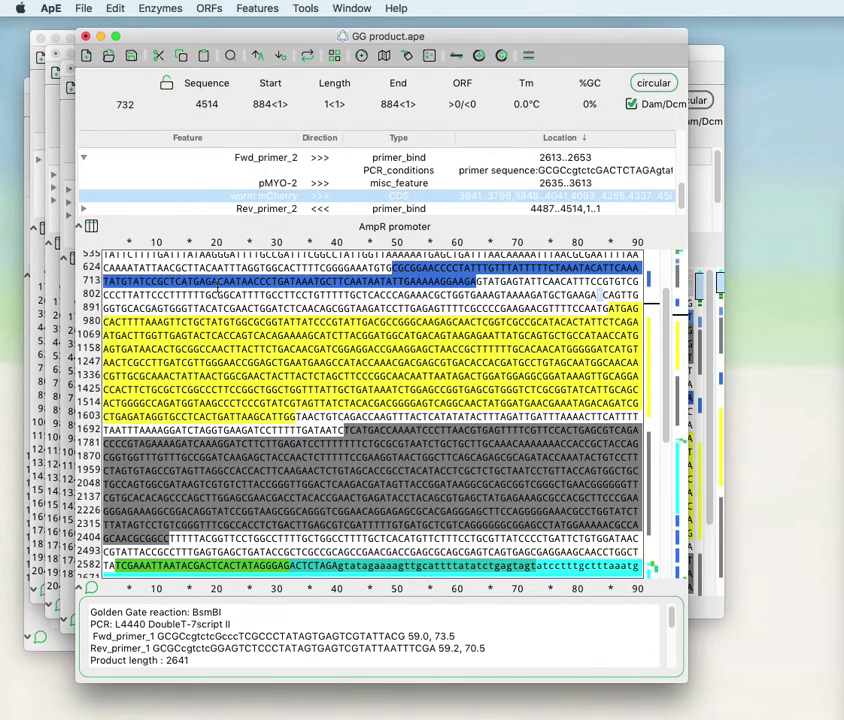